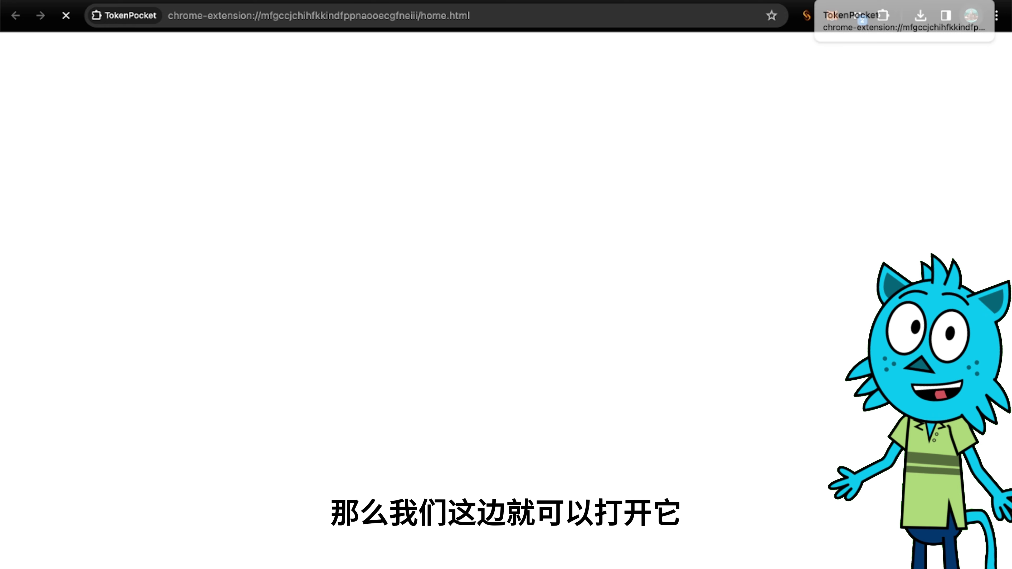
Start TokenPocket's setup from the welcome page and choose to create a new wallet (创建钱包).
click(884, 15)
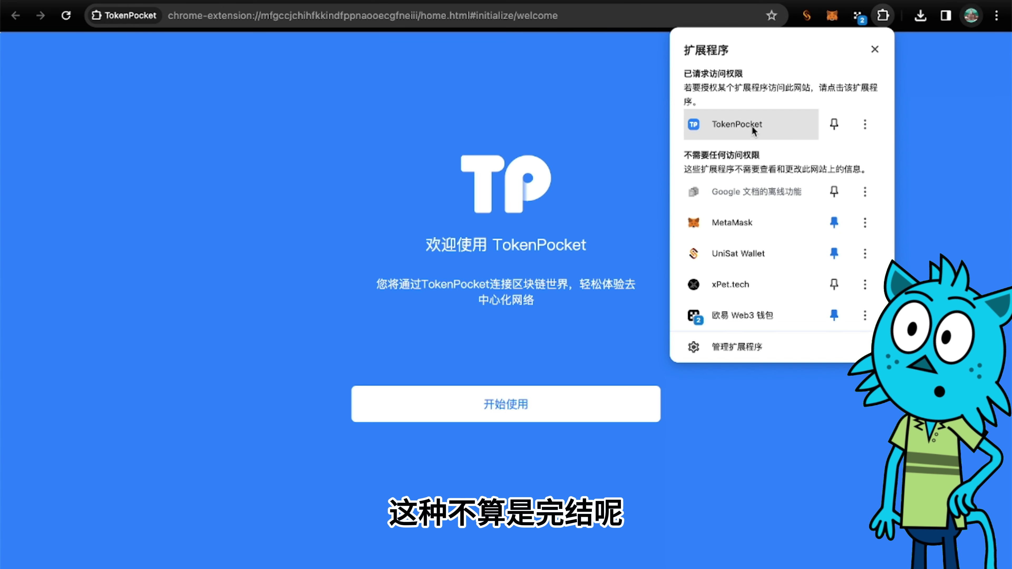
click(531, 406)
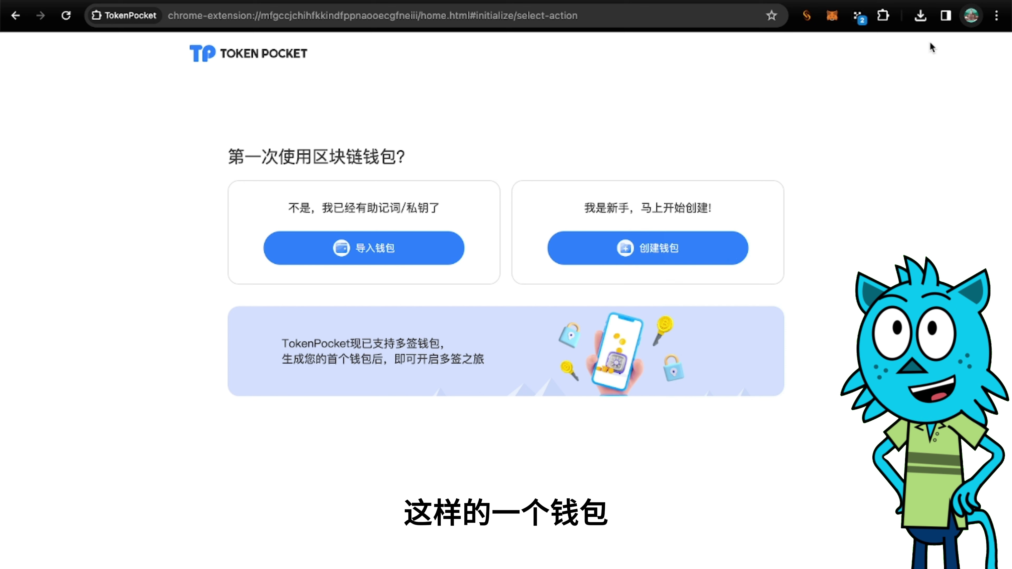
click(883, 16)
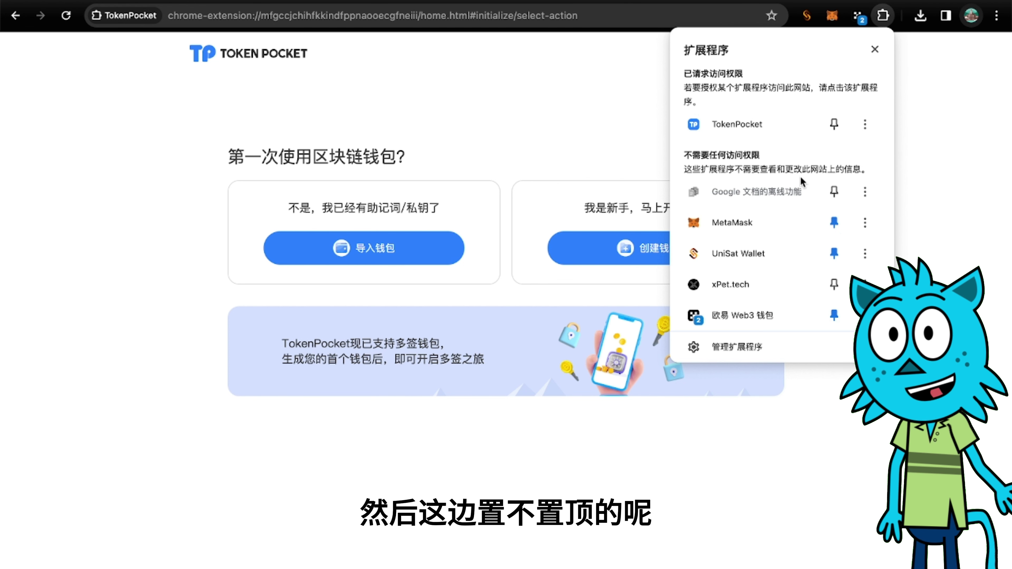
click(631, 132)
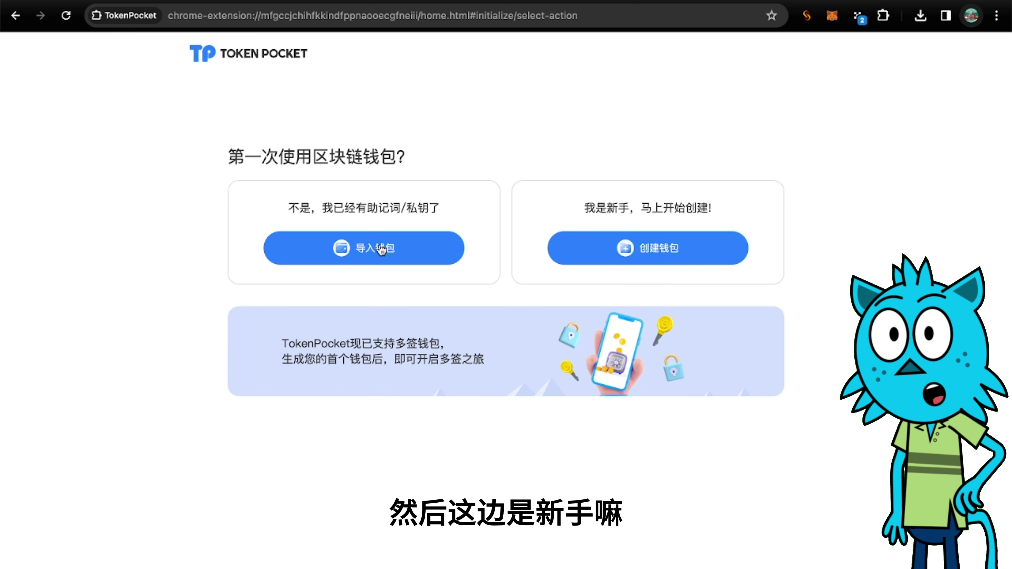
click(710, 244)
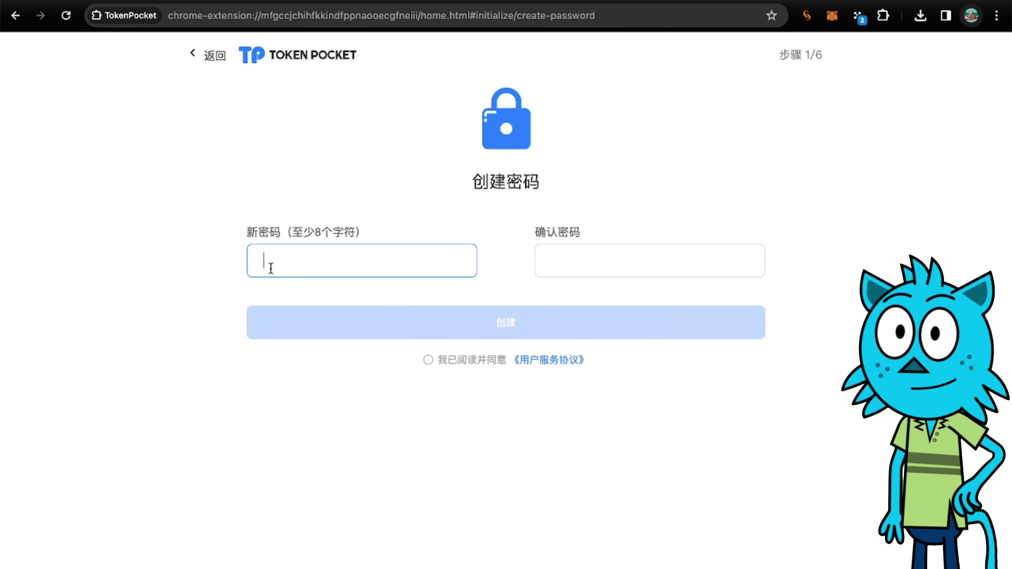
Enter the wallet password in both fields, accept the user service agreement, and create the wallet.
text(re)
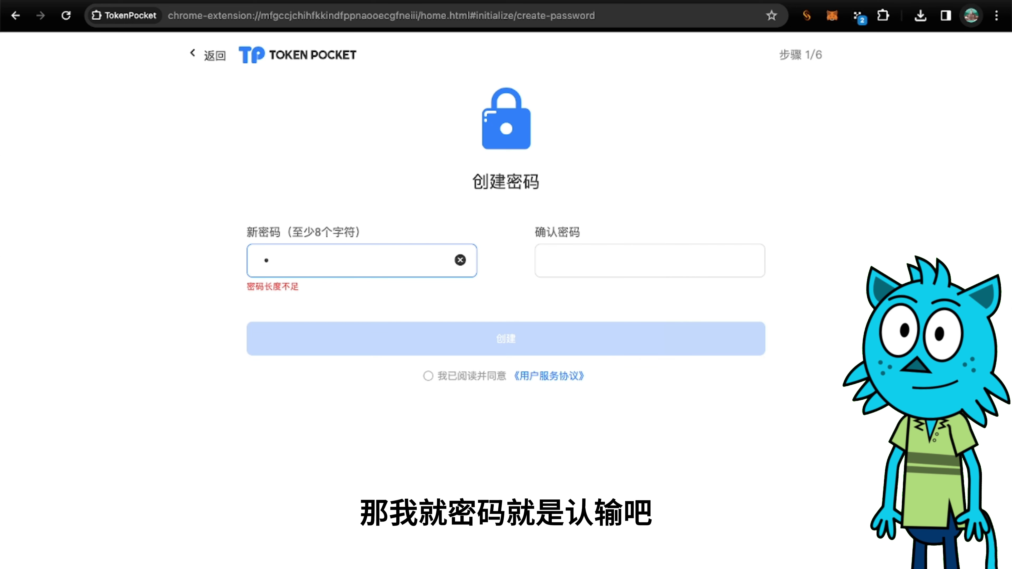
text(1234567)
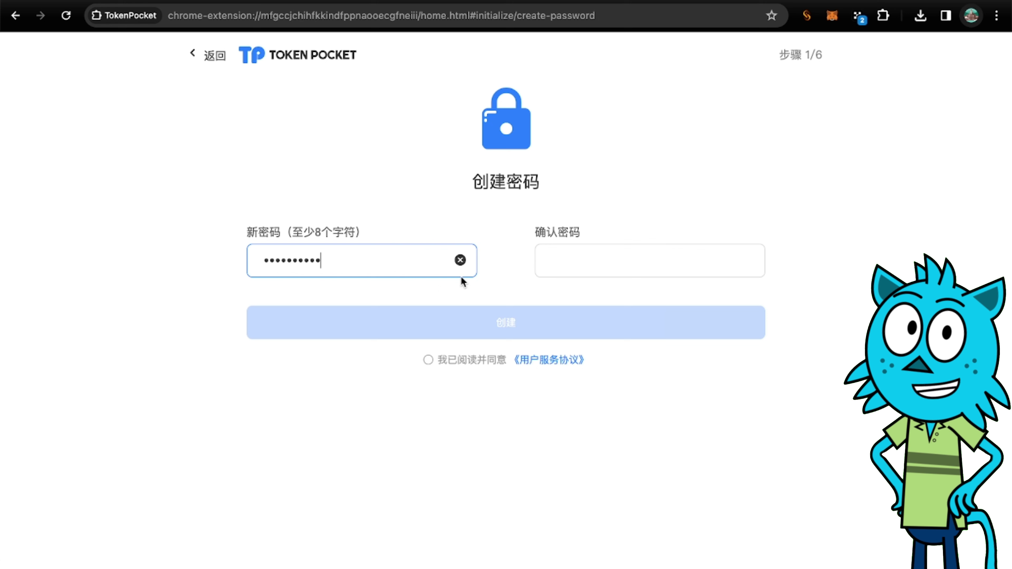
click(540, 274)
text(123)
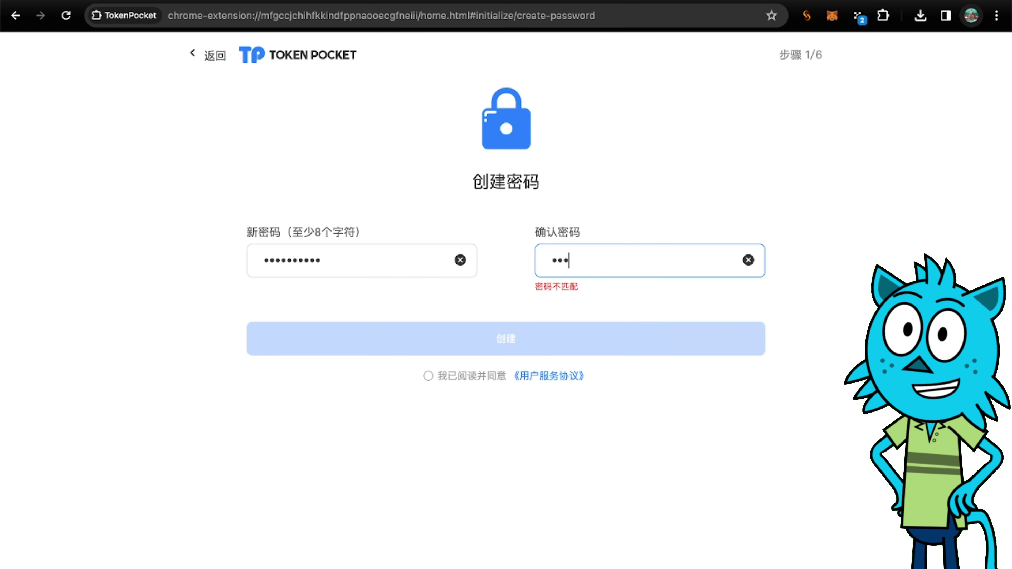
text(45678901)
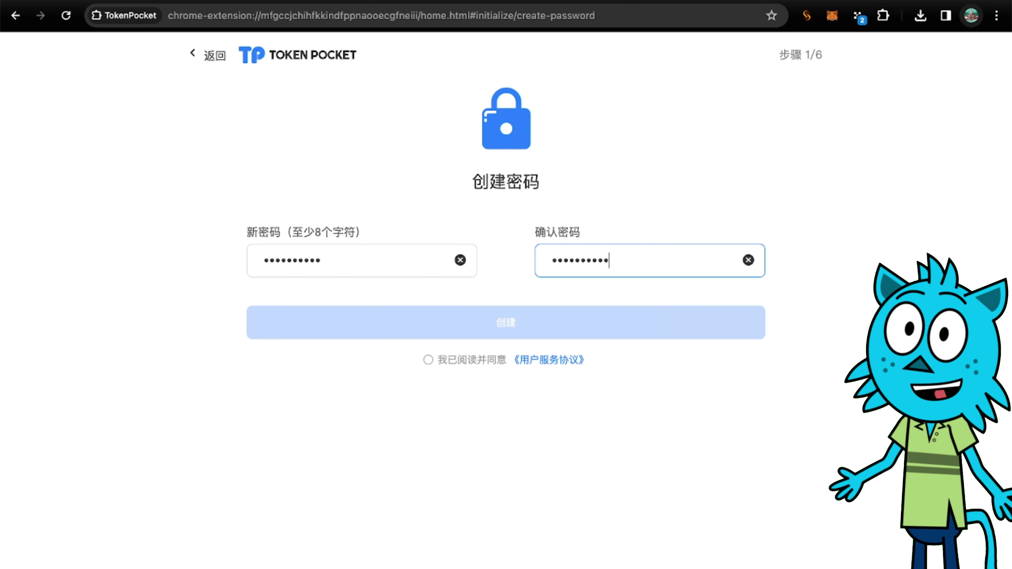
click(429, 359)
click(465, 332)
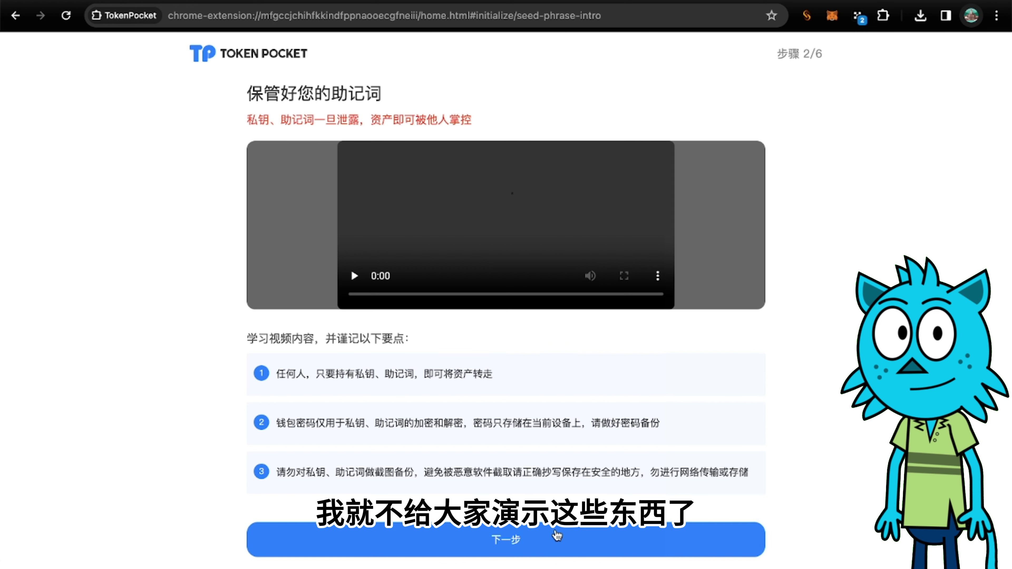
Continue past the seed-phrase steps until Account 1 shows 0 ETH on Ethereum Mainnet.
click(557, 536)
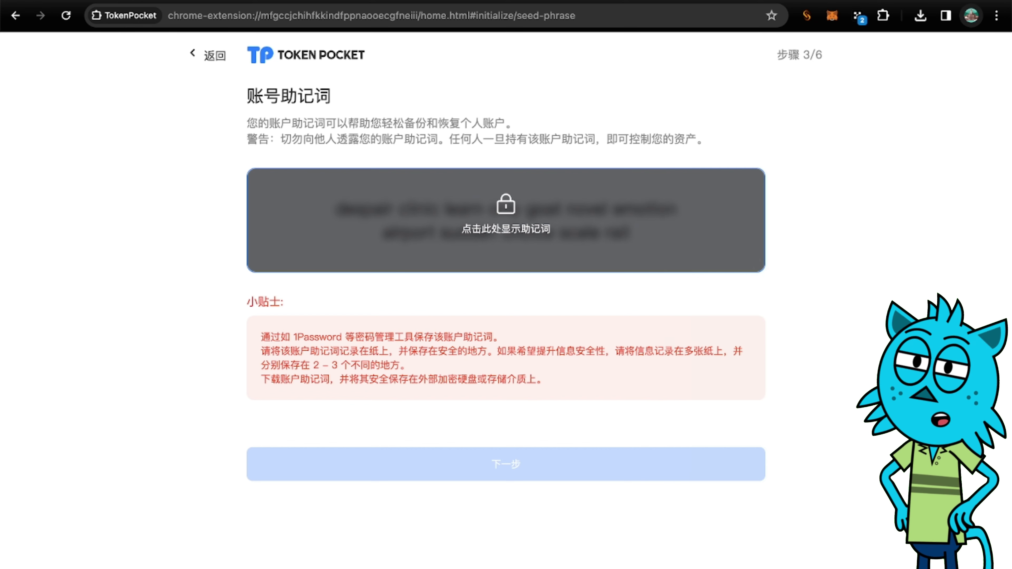
mouse_move(771, 556)
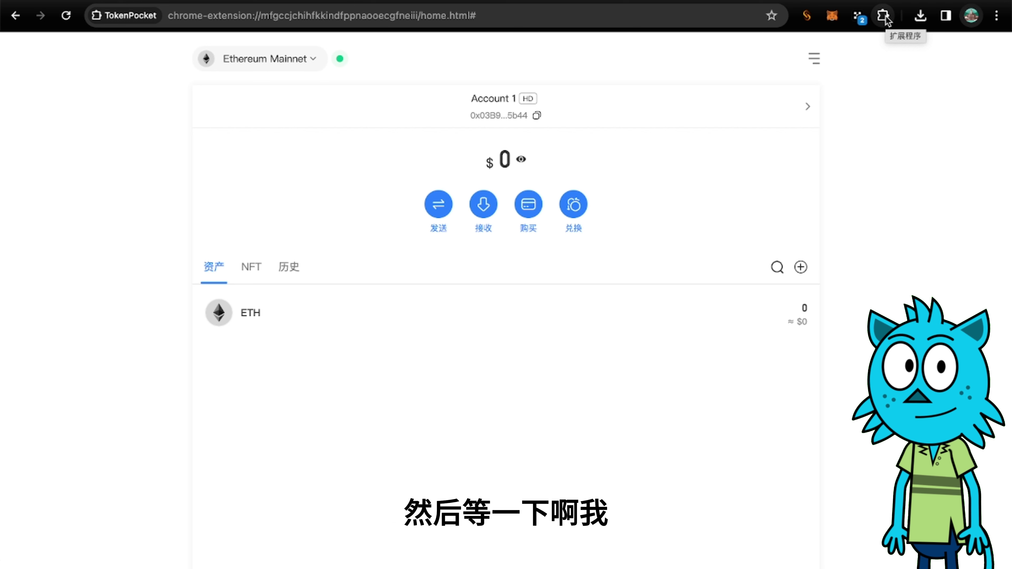
Pin TokenPocket to the browser toolbar and close the wallet, Web Store and download tabs.
click(884, 17)
click(769, 127)
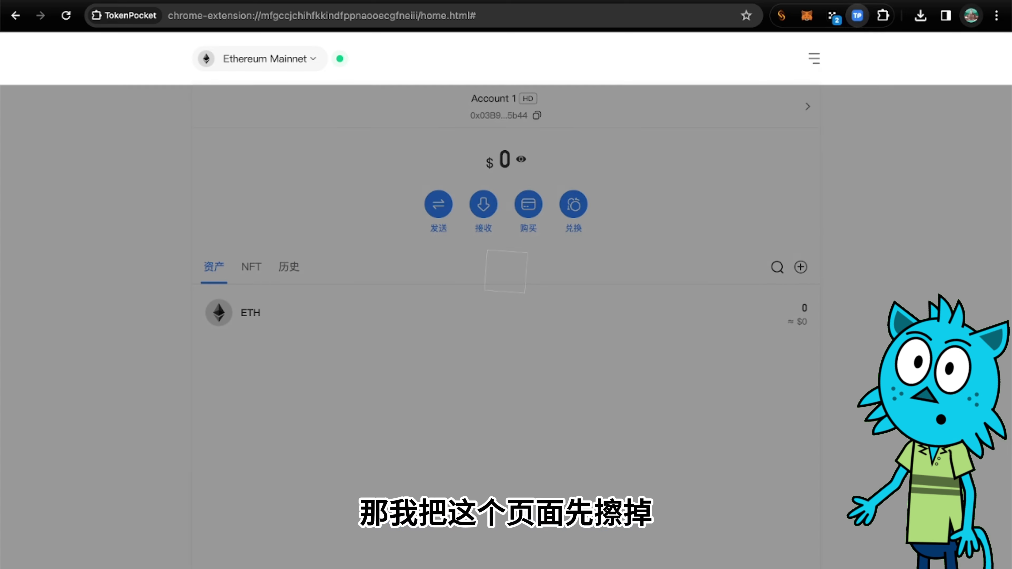
click(906, 0)
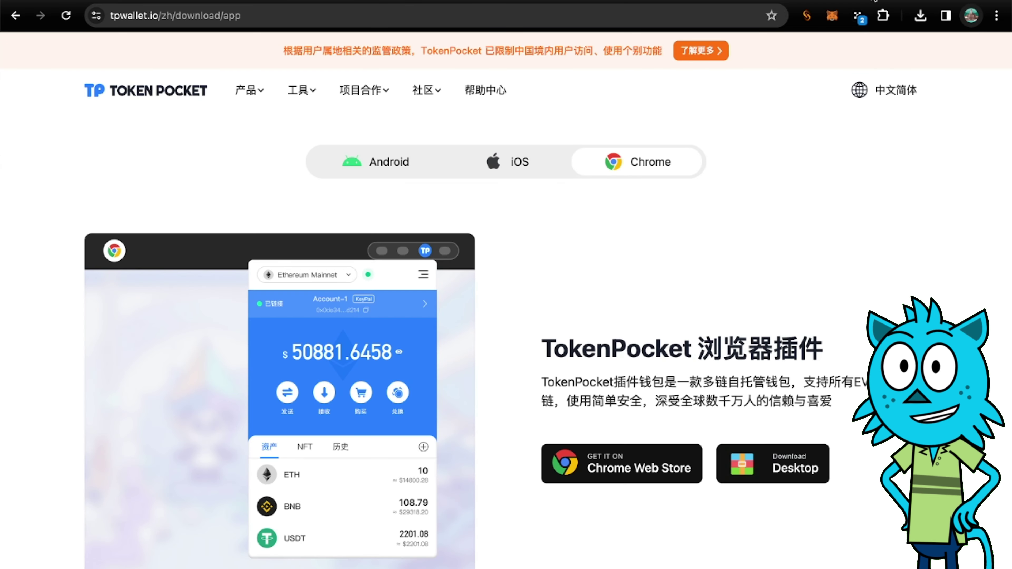
click(907, 0)
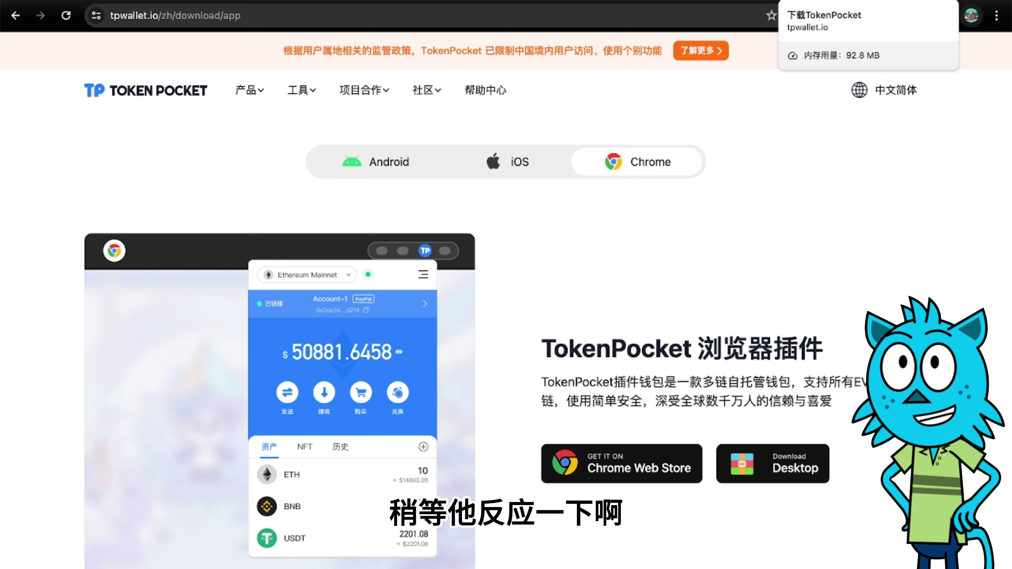
click(906, 1)
Open the TokenPocket popup and dismiss the new-version notice with 马上体验.
click(883, 16)
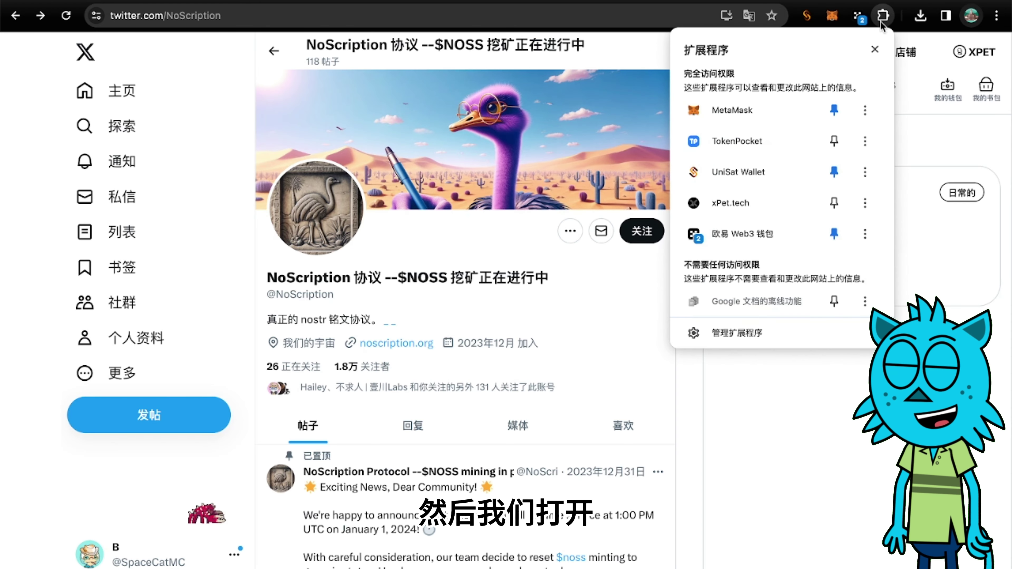
click(755, 138)
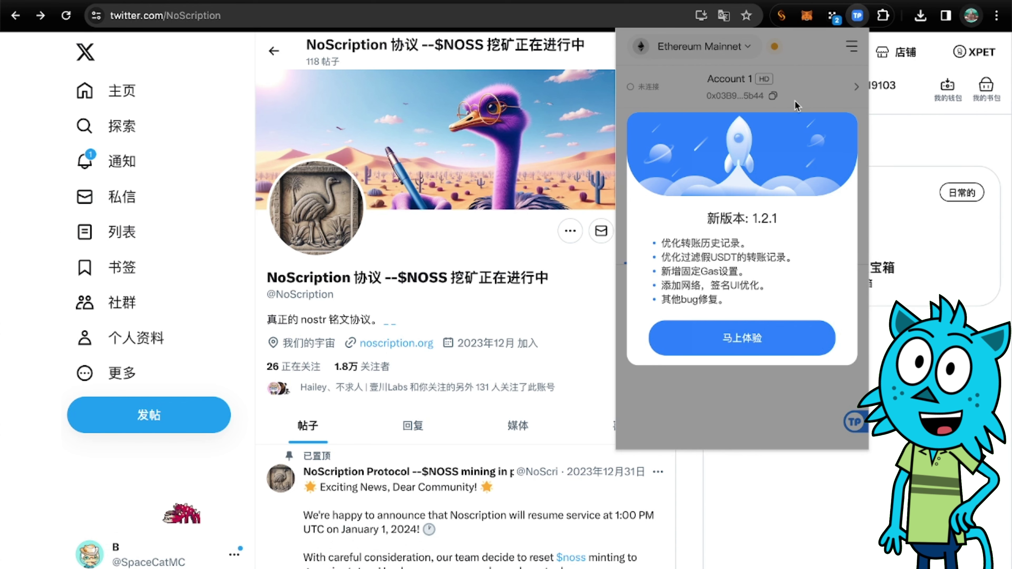
click(743, 338)
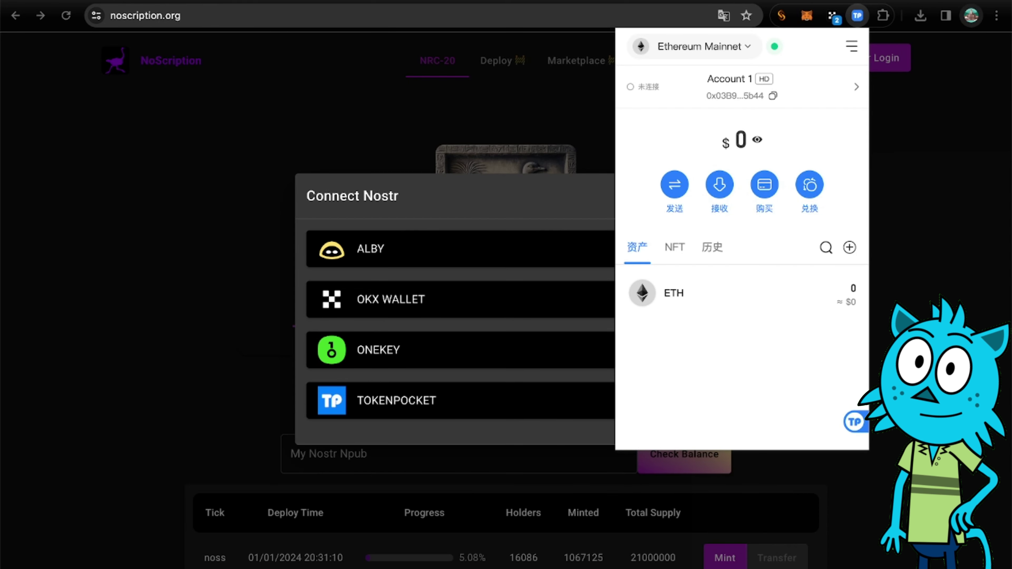
Switch on 开启Nostr under TokenPocket's 设置 > 高级 settings, then close the popup.
click(864, 102)
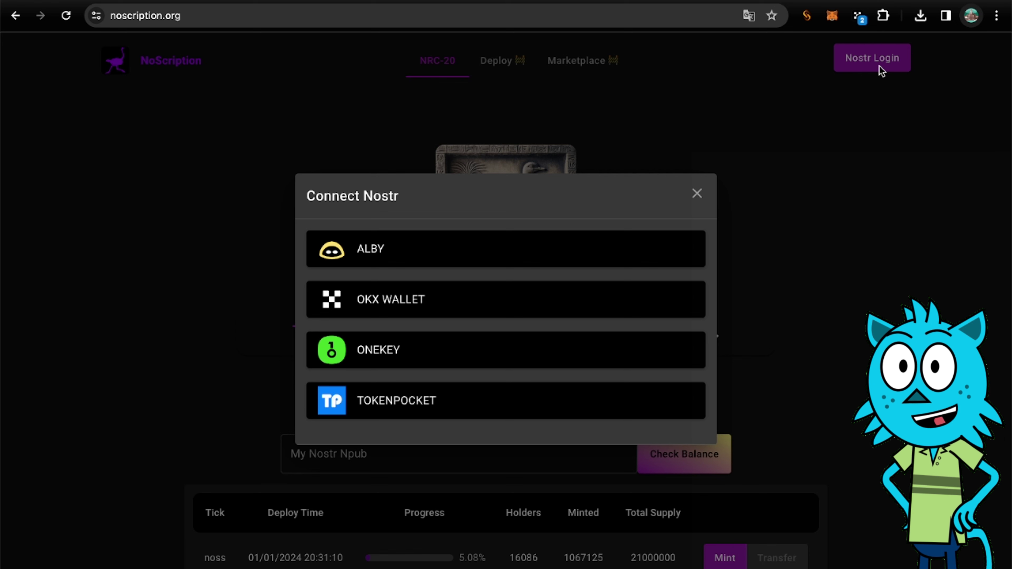
click(883, 16)
click(782, 140)
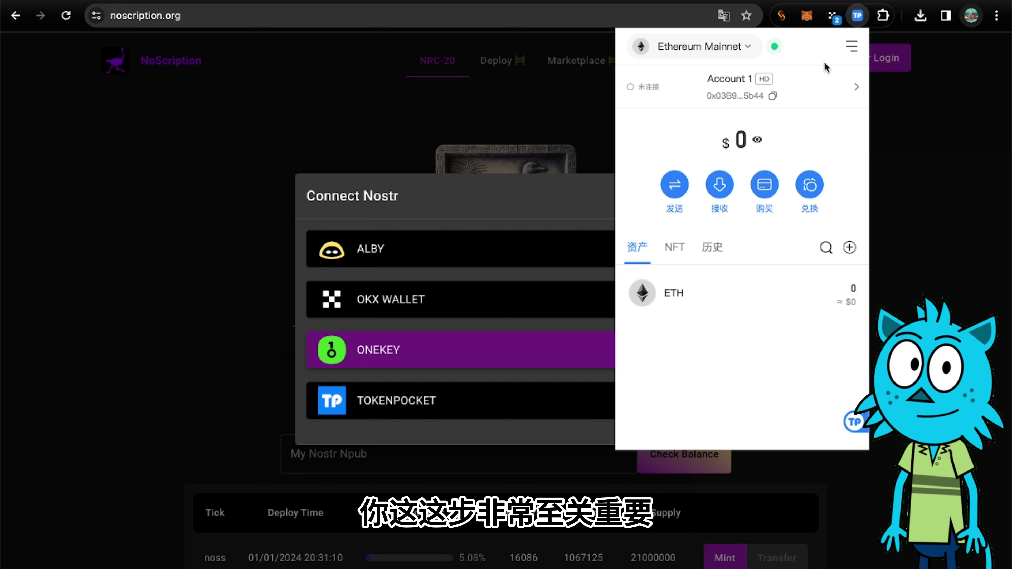
click(851, 49)
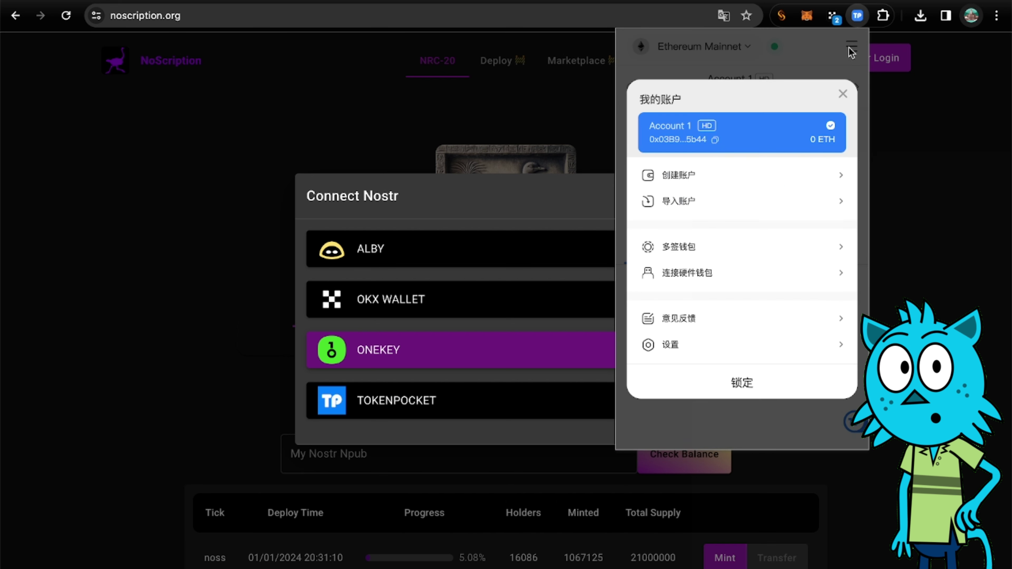
click(764, 353)
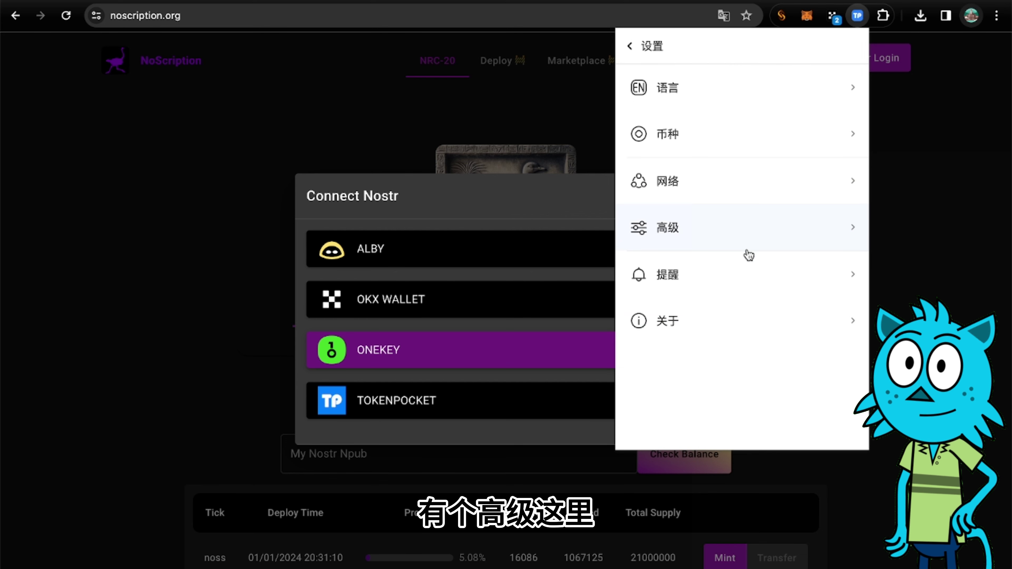
click(748, 233)
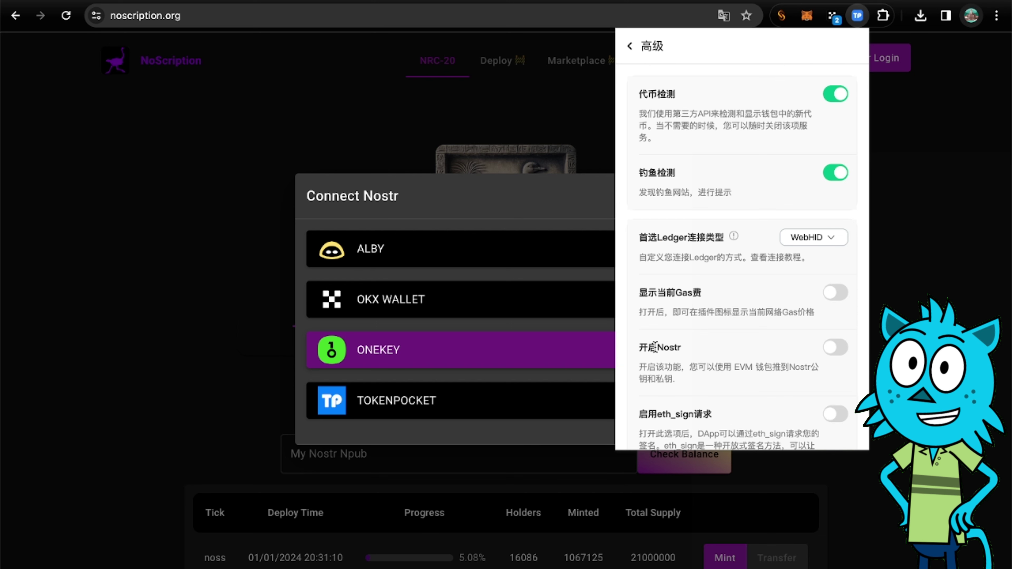
drag(654, 345, 731, 367)
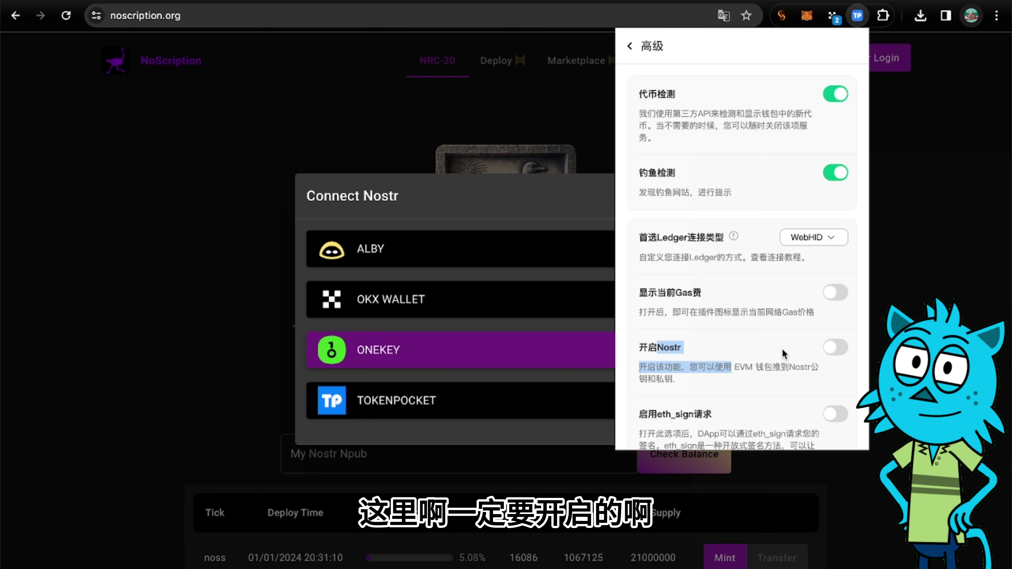
click(834, 351)
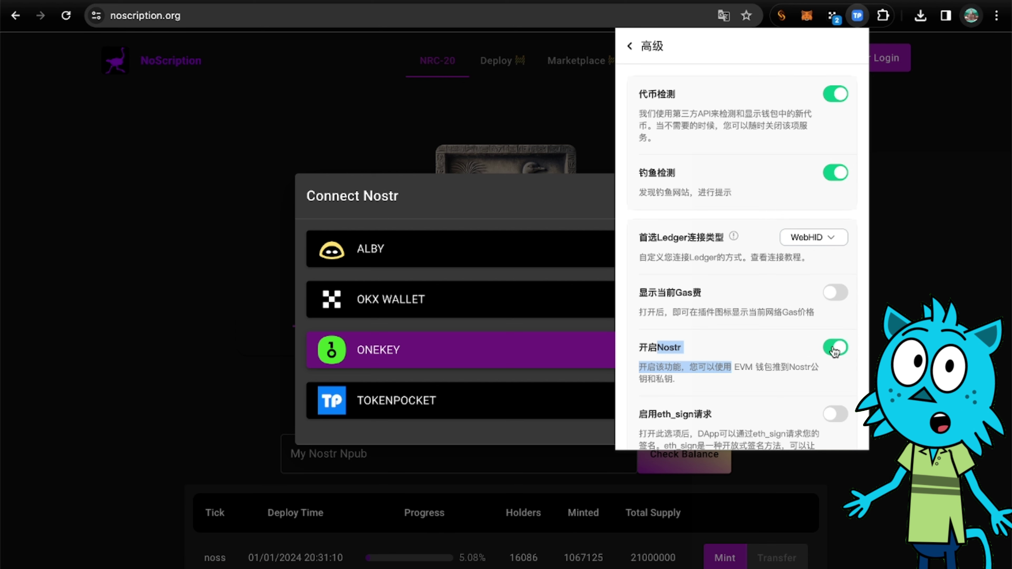
click(896, 183)
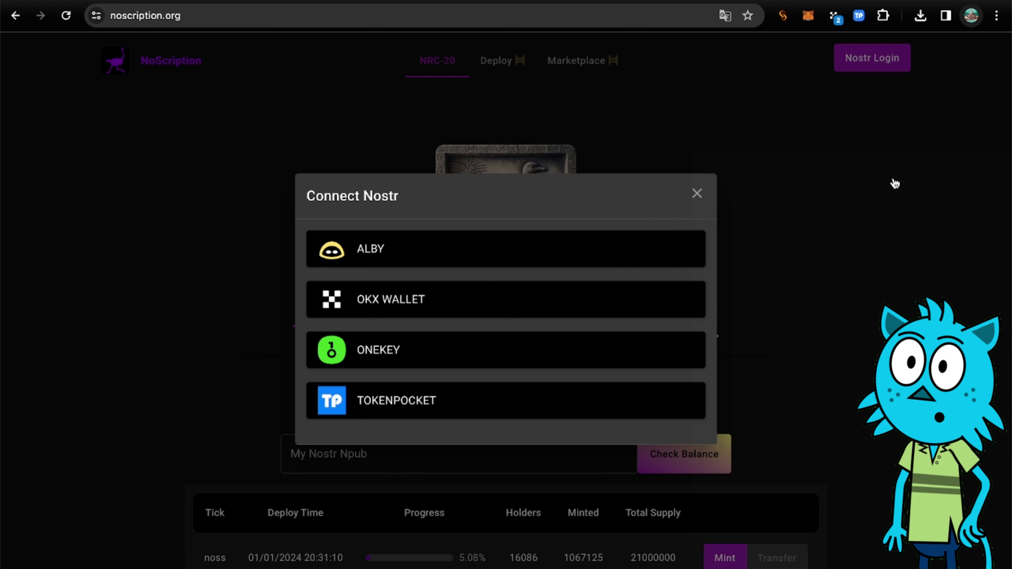
Pick TOKENPOCKET in NoScription's Connect Nostr list, cancel the connection request, and close the chooser.
click(883, 15)
click(624, 136)
click(623, 135)
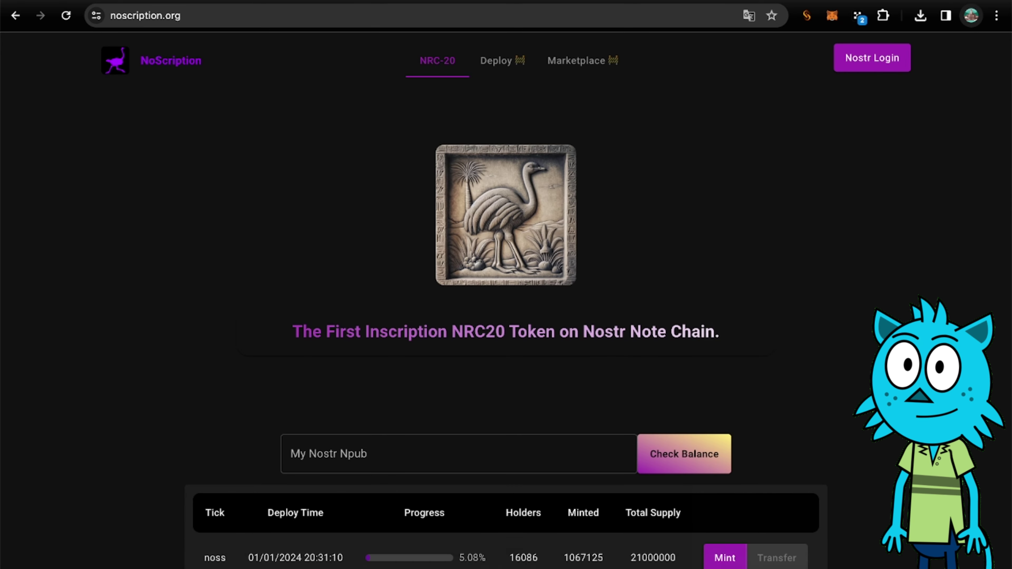
click(879, 57)
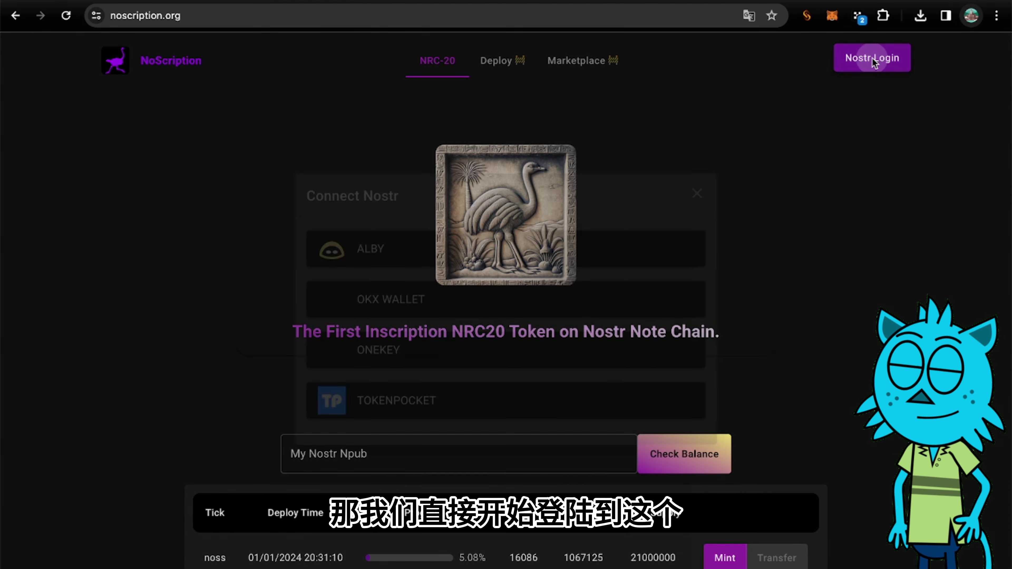
click(534, 405)
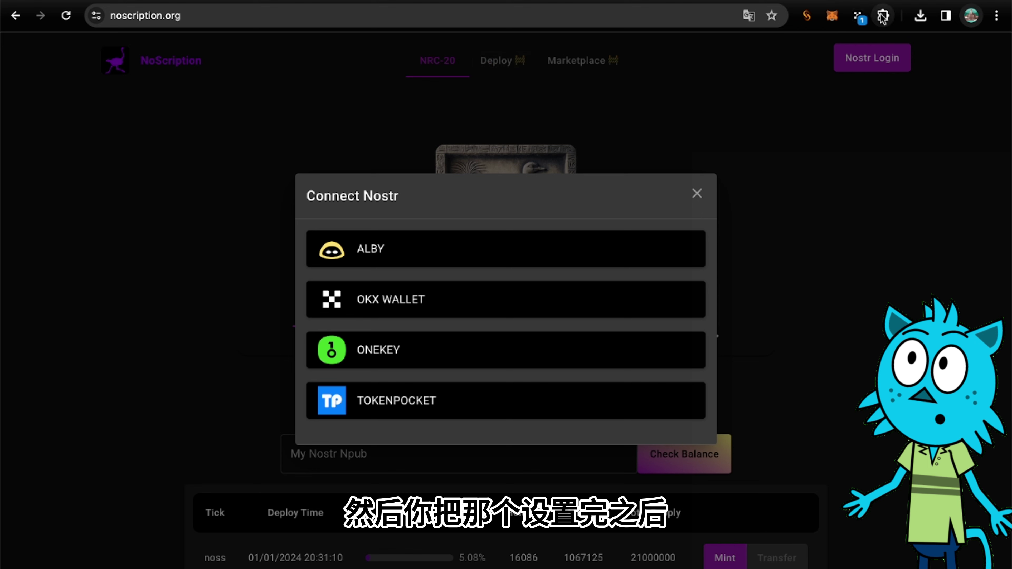
click(587, 400)
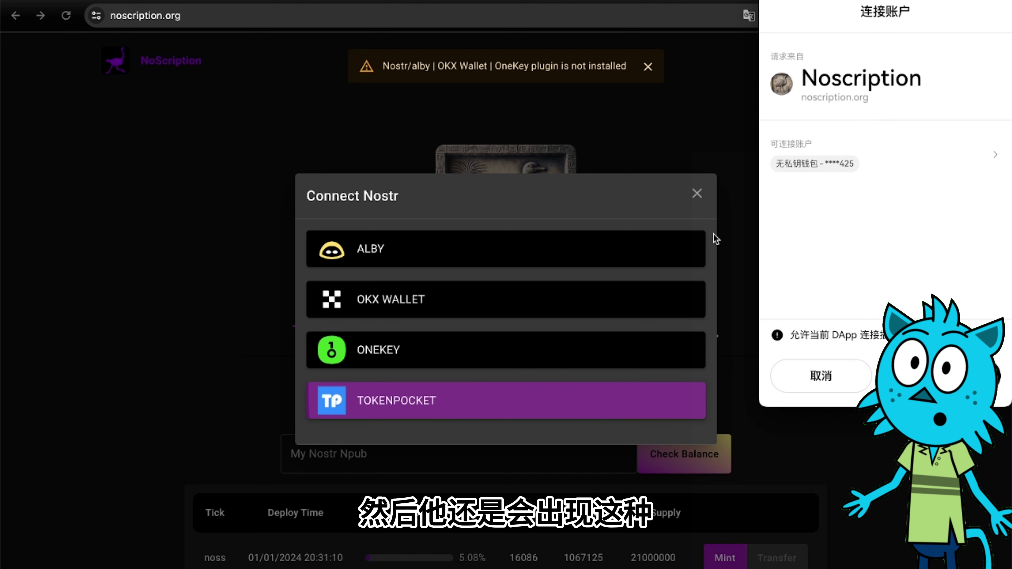
click(821, 377)
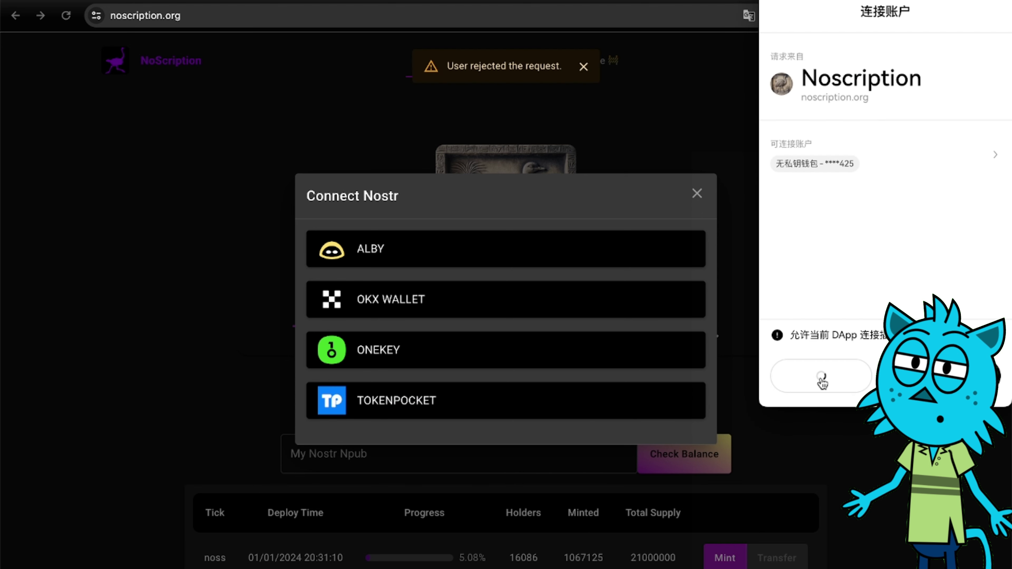
click(799, 185)
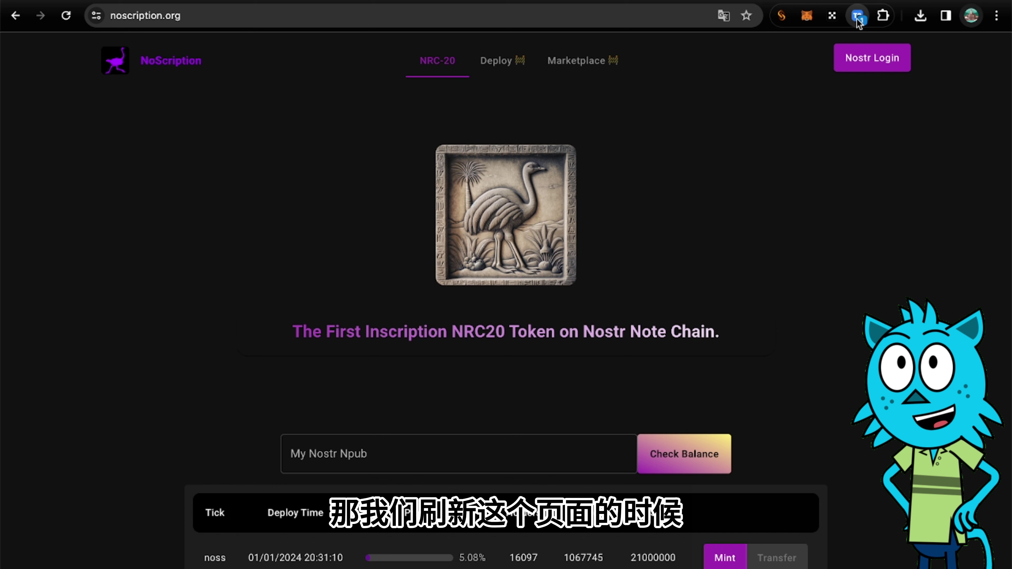
Log in via Nostr Login > TOKENPOCKET, granting 永久 (permanent) access and confirming the public key.
click(883, 53)
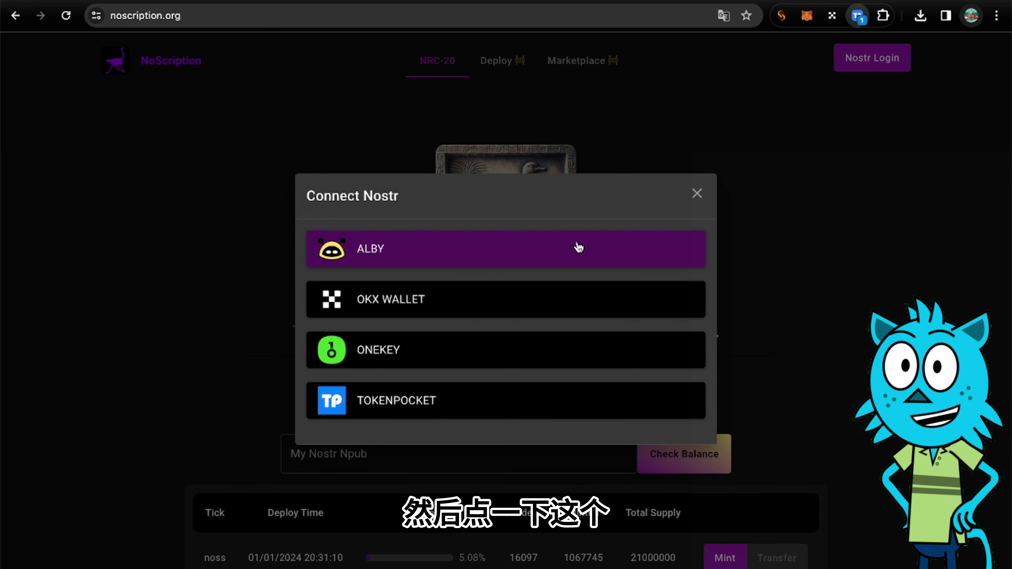
click(432, 403)
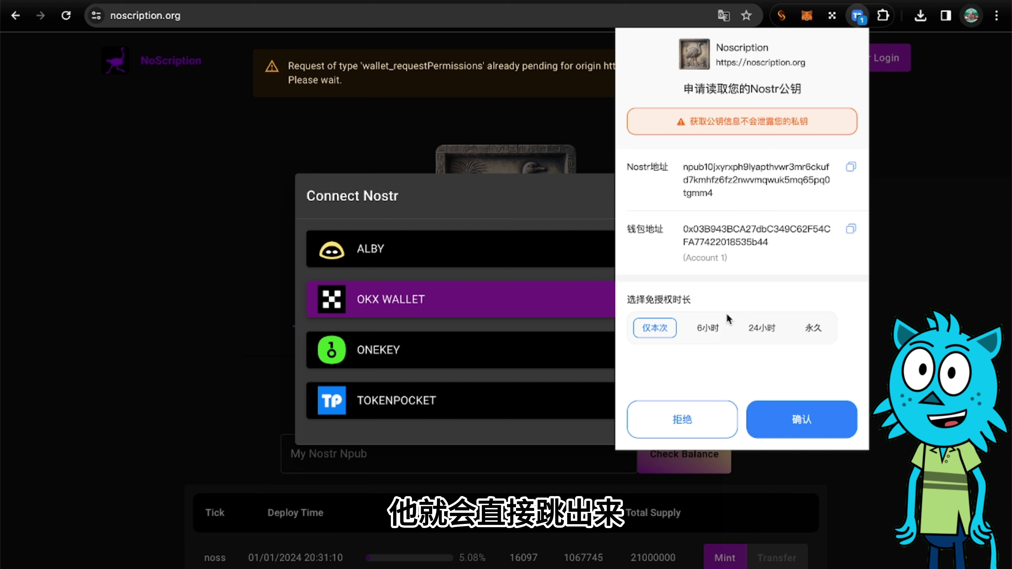
click(802, 329)
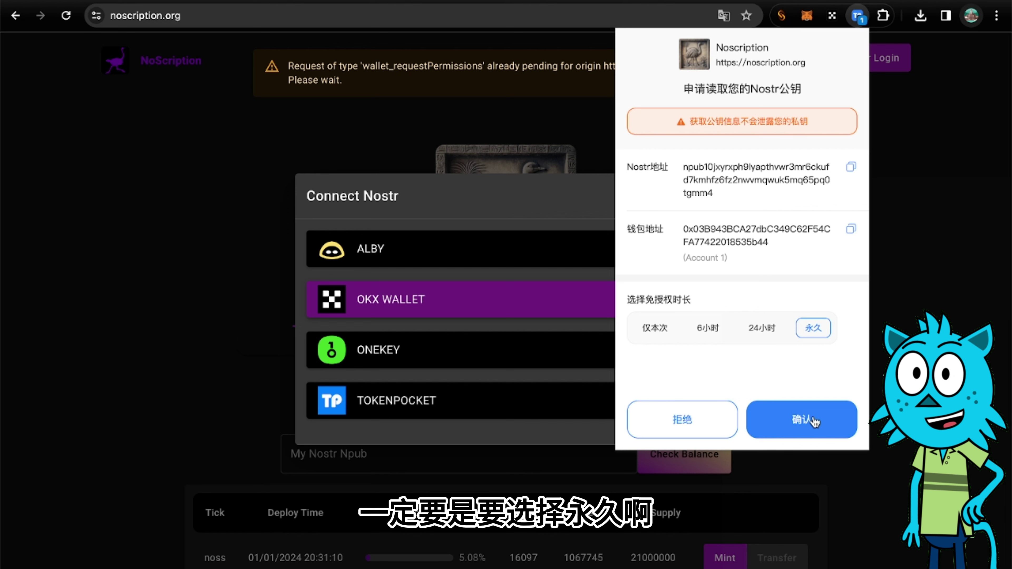
click(815, 421)
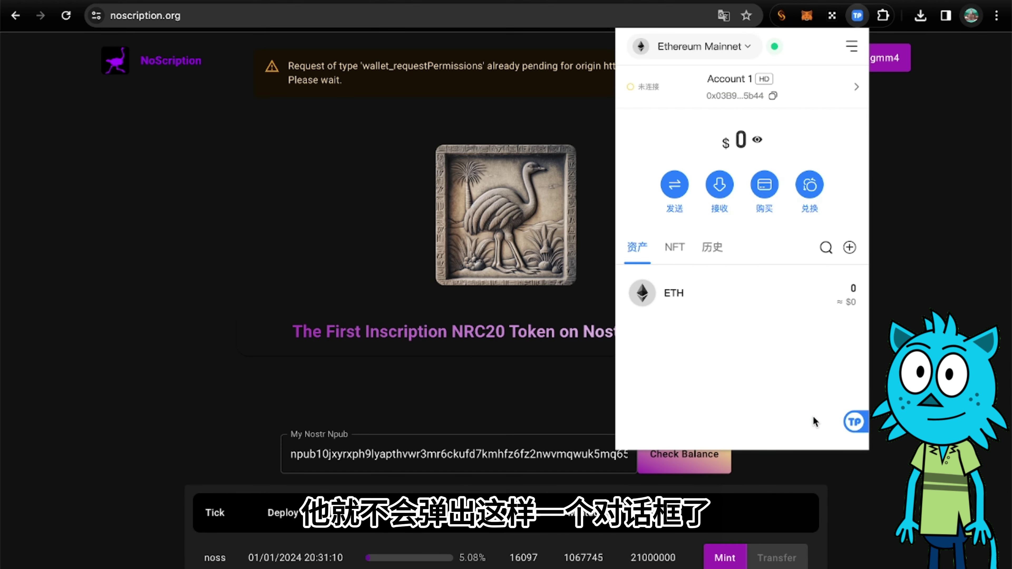
click(889, 321)
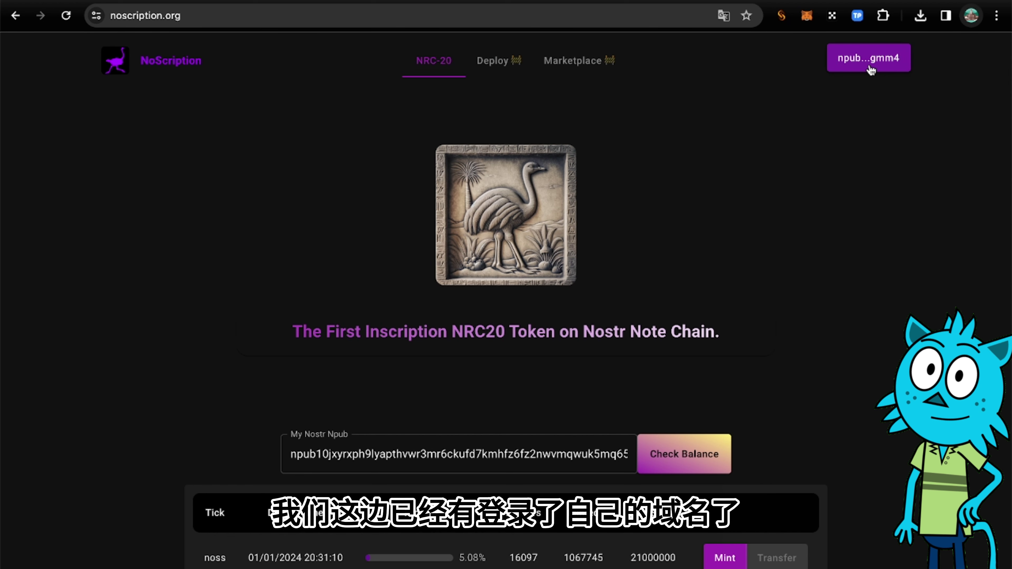
Open the Mint form on the noss row of the token table.
scroll(749, 295, down, 2)
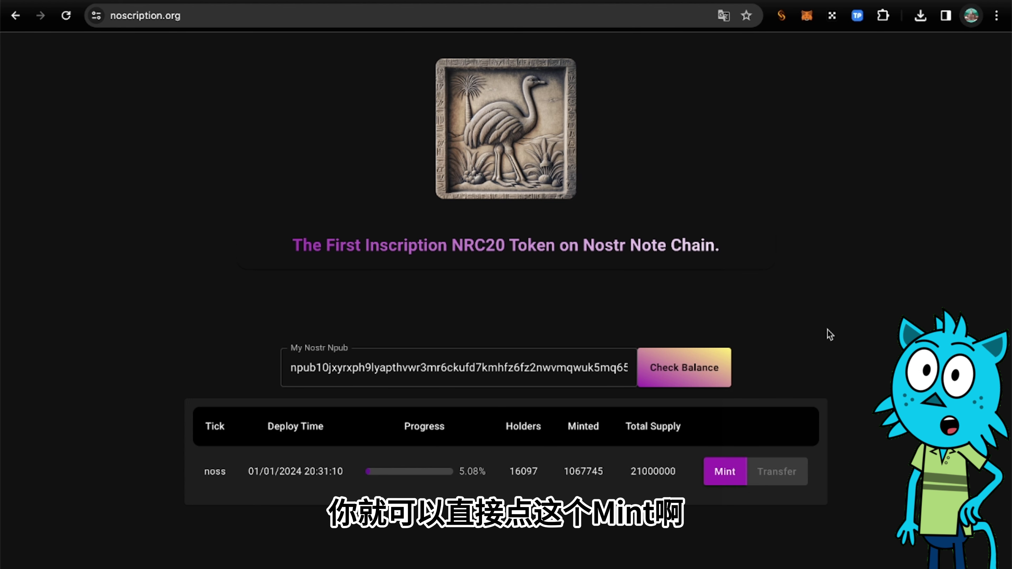
click(725, 474)
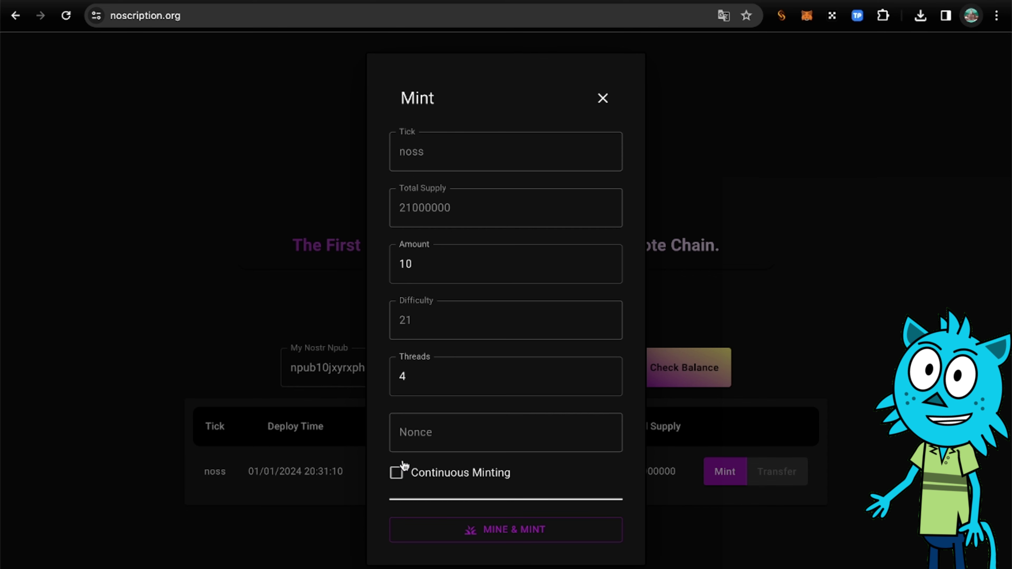
Tick Continuous Minting and start MINE & MINT for noss with amount 10 and 4 threads.
click(397, 473)
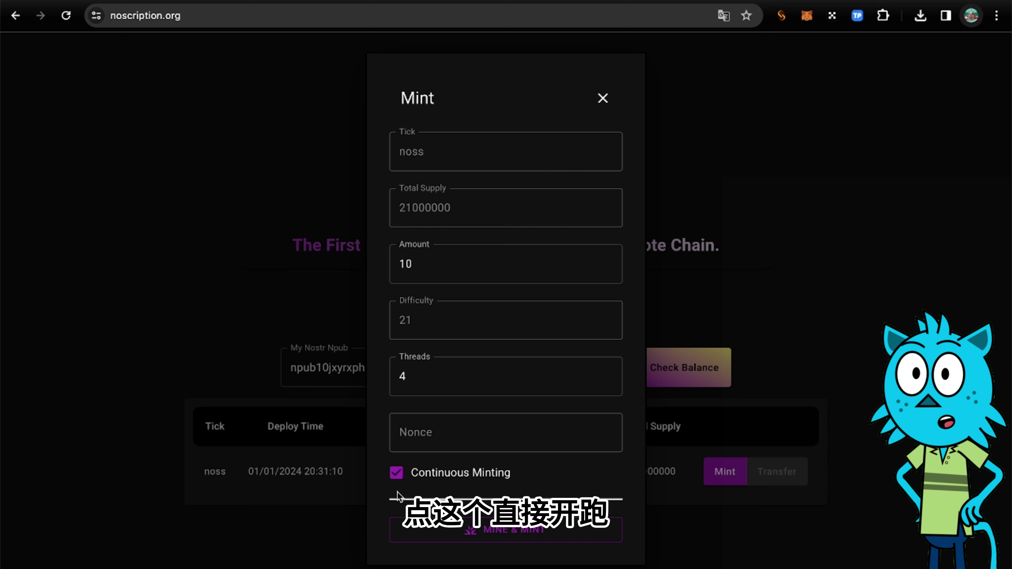
click(493, 529)
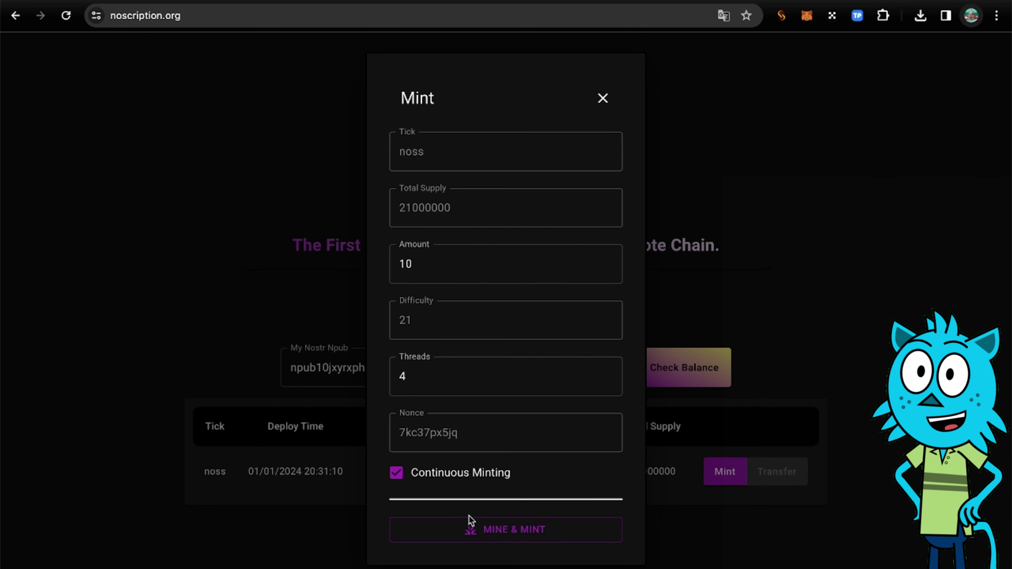
Restart MINE & MINT for noss and wait for TokenPocket's signing request.
click(487, 530)
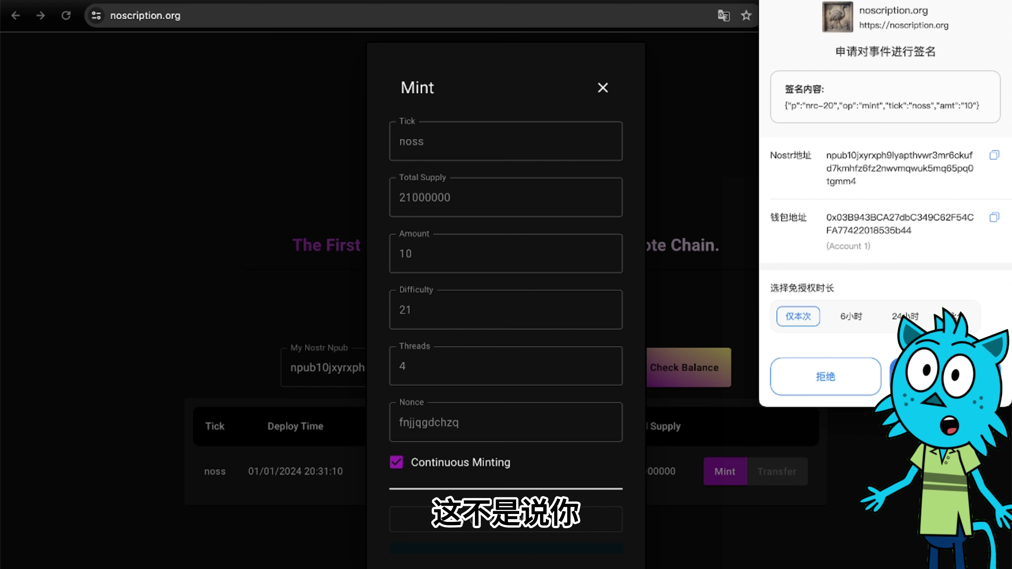
Choose 永久 (permanent) authorization and confirm signing the noss mint event in TokenPocket.
click(956, 317)
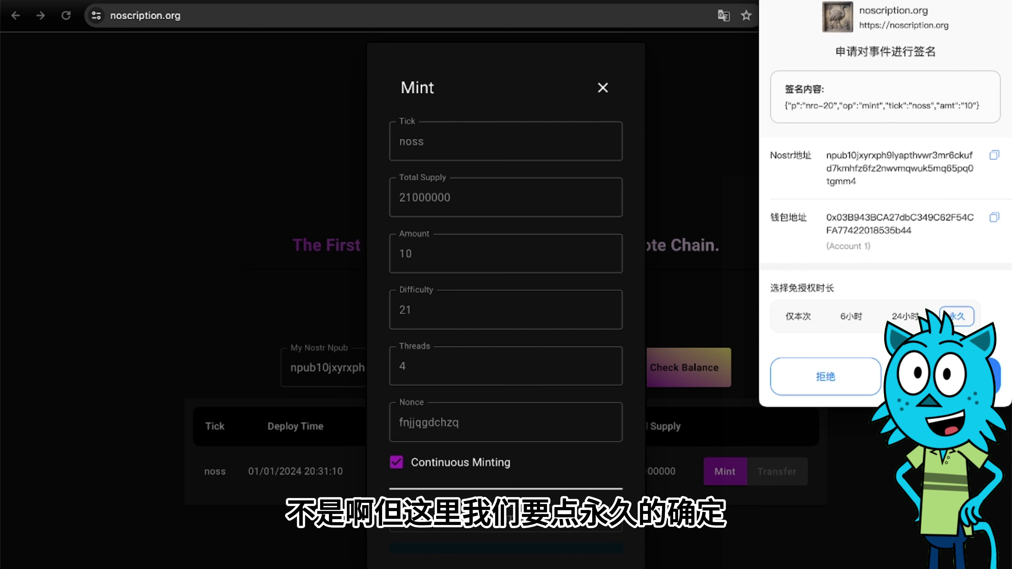
click(945, 377)
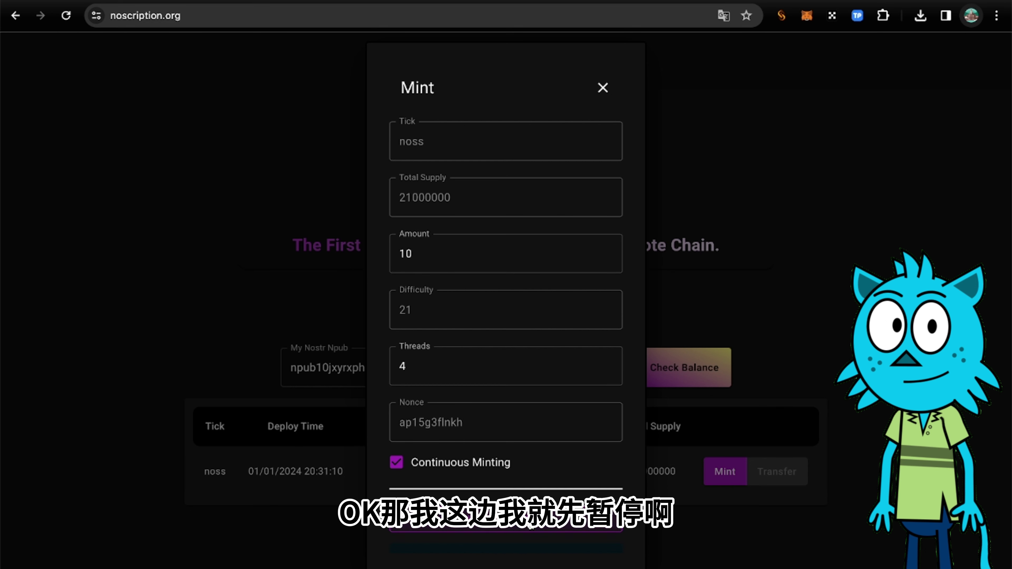
Stop the noss mining run and close the Mint form.
click(530, 525)
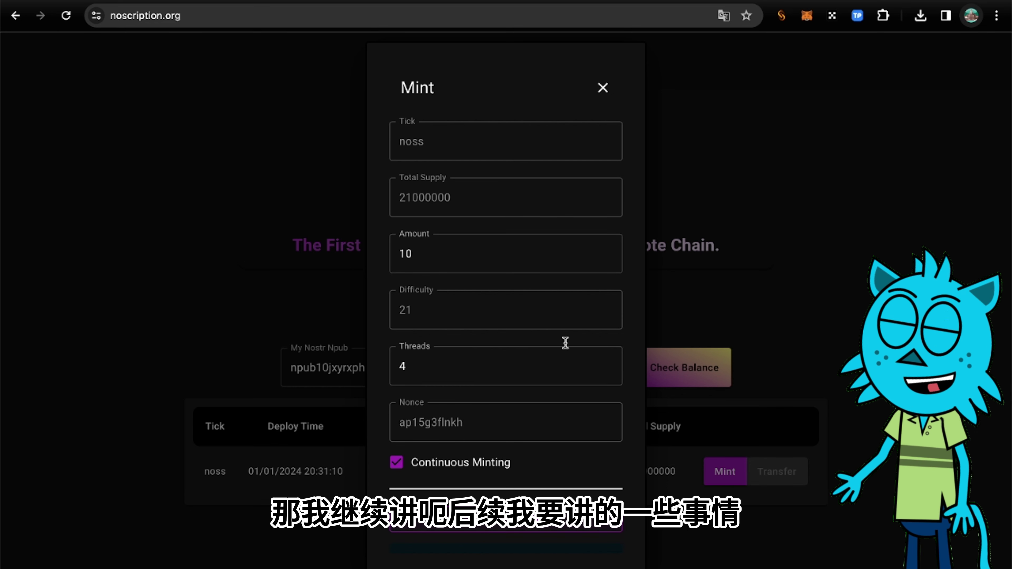
click(603, 88)
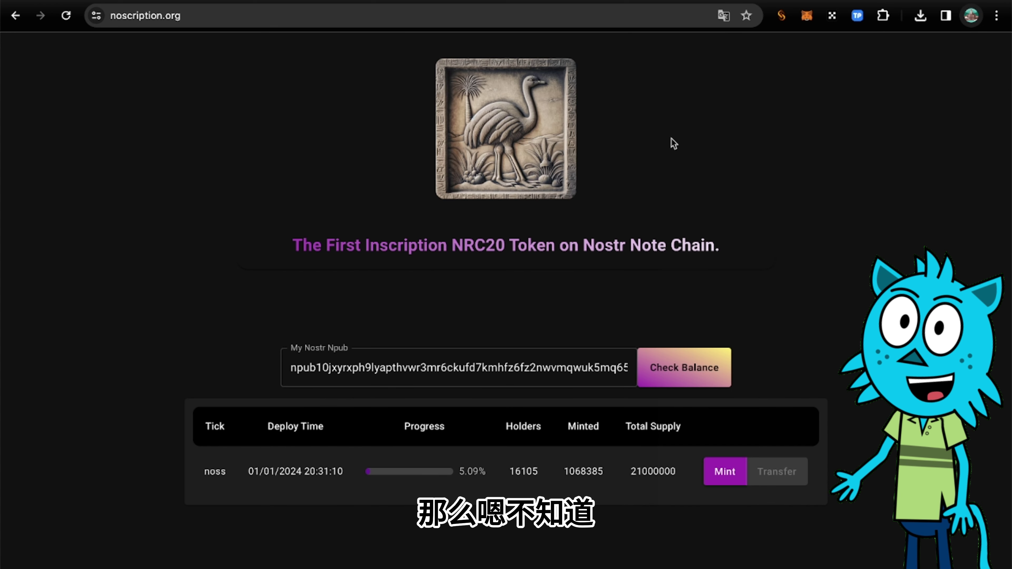
click(884, 17)
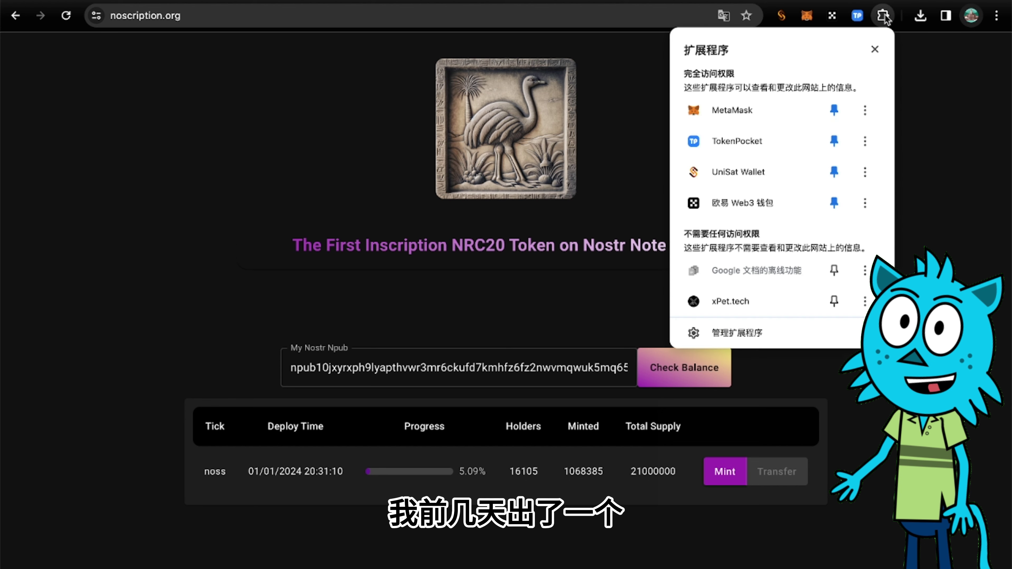
click(873, 50)
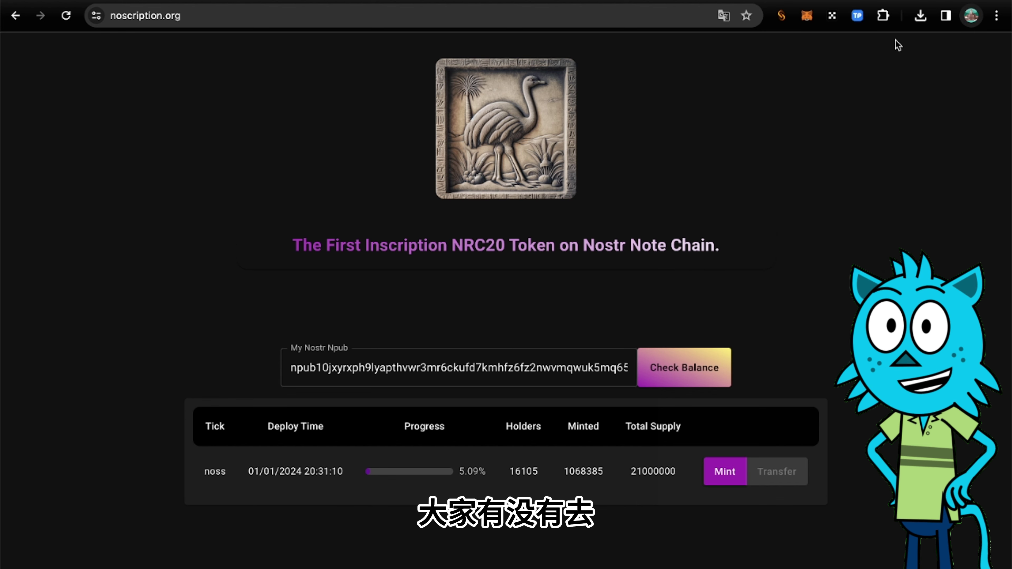
Show the Necessary bookmarks folder, scroll down to ORDZ GAMES, and start a fresh tab.
click(945, 19)
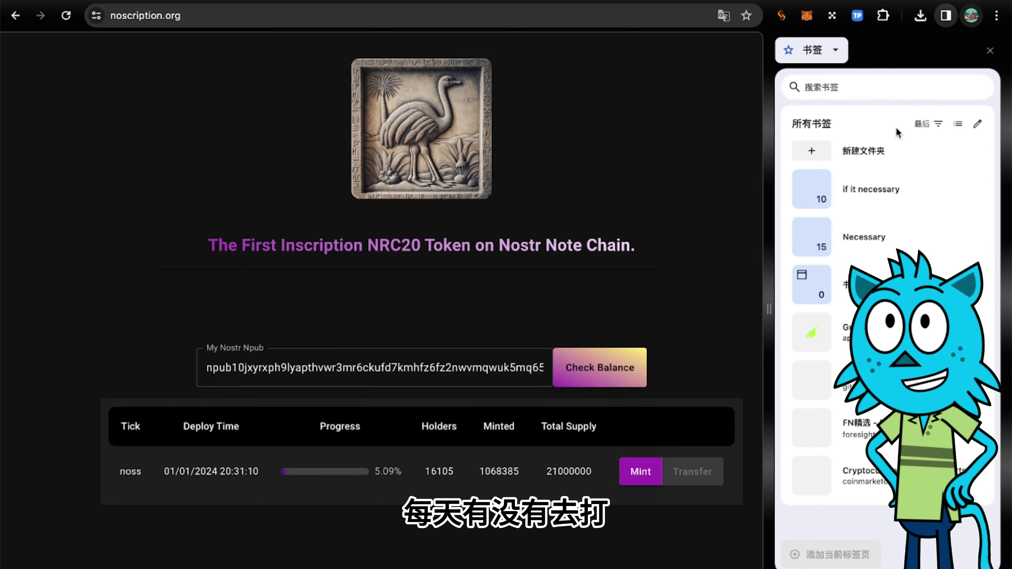
click(887, 229)
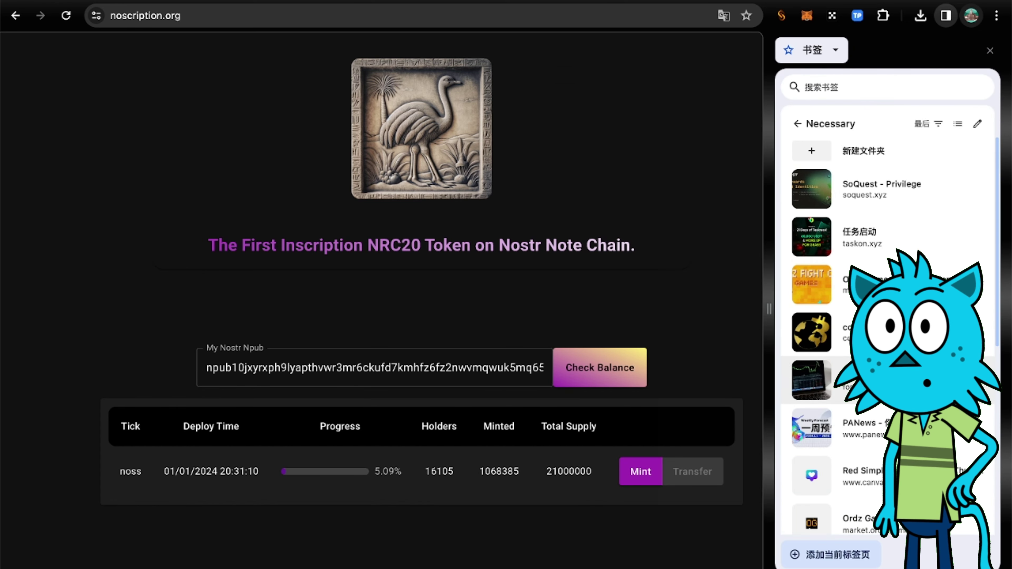
scroll(887, 239, down, 5)
scroll(887, 258, down, 5)
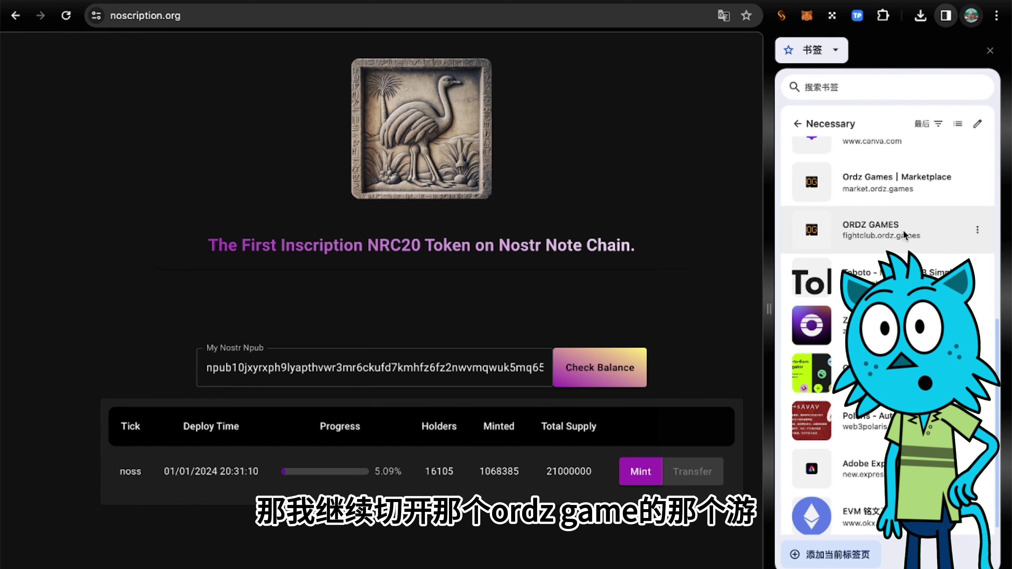
key(ctrl+t)
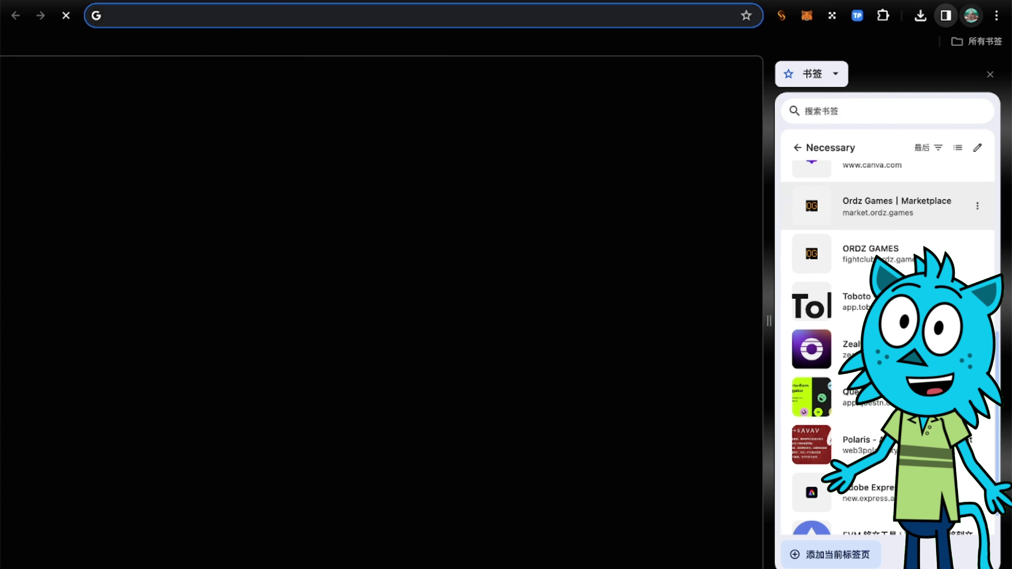
Open the ORDZ GAMES fightclub bookmark (fightclub.ordz.games) from the Necessary folder.
click(877, 253)
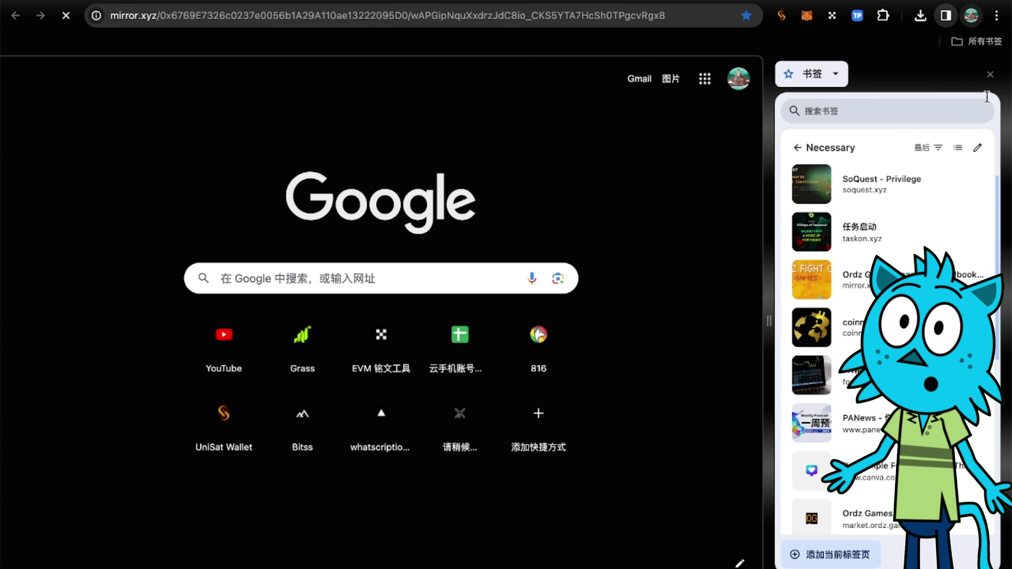
click(990, 50)
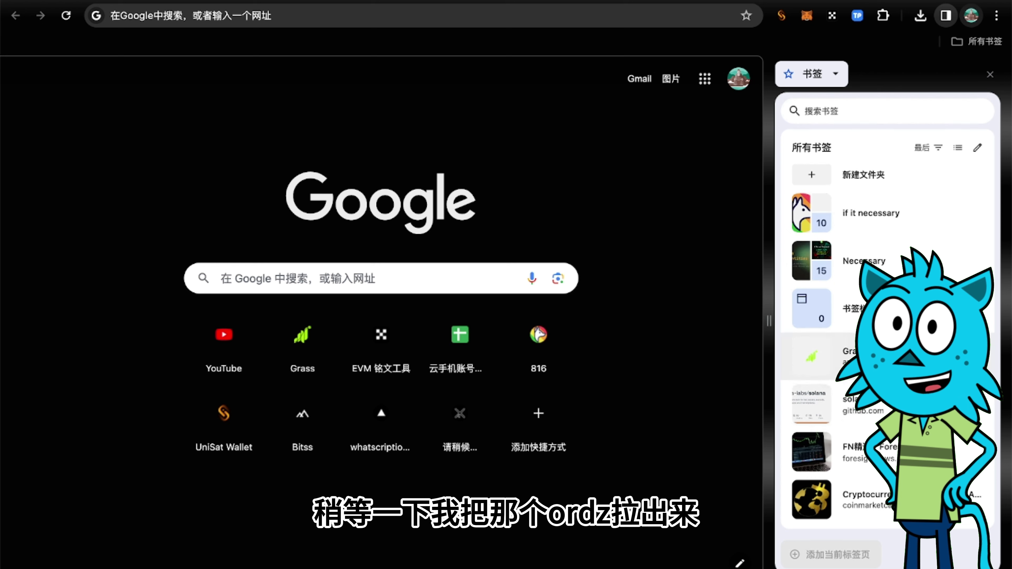
click(865, 259)
scroll(877, 339, down, 5)
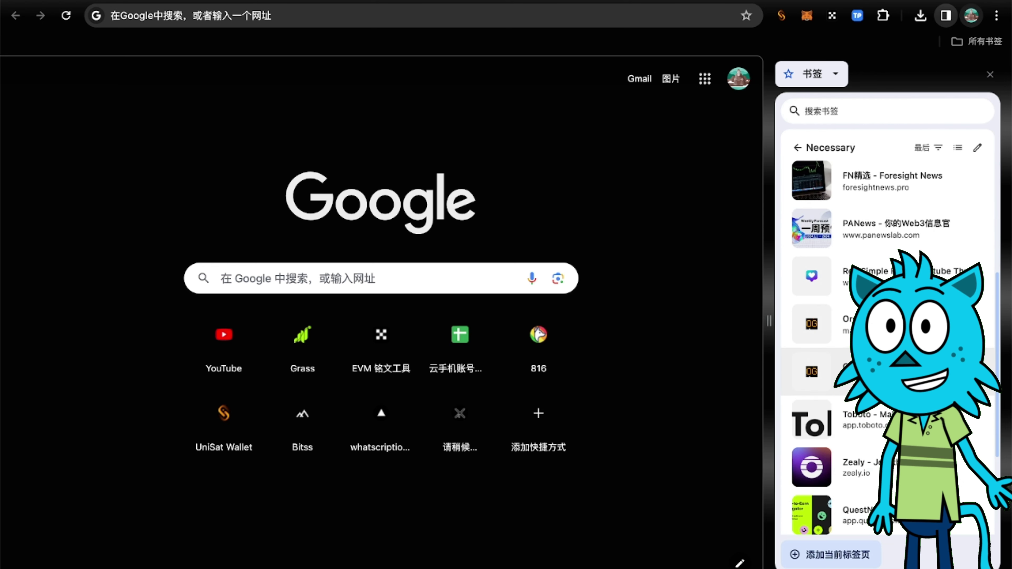
click(821, 372)
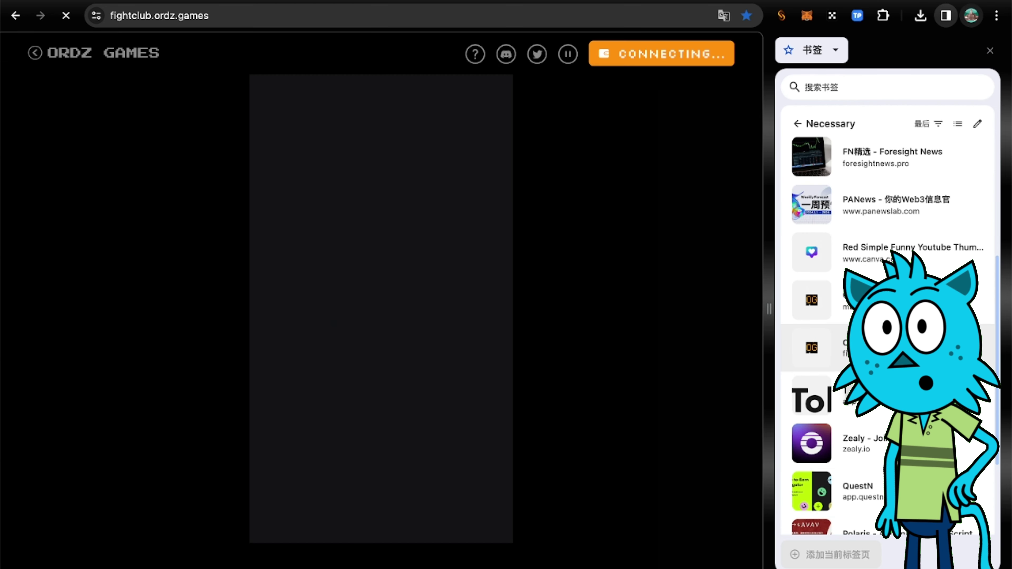
Try Train Solo, dismiss the Insert Coin prompt, then open Legion mode's ladder showing rank 82.
click(989, 51)
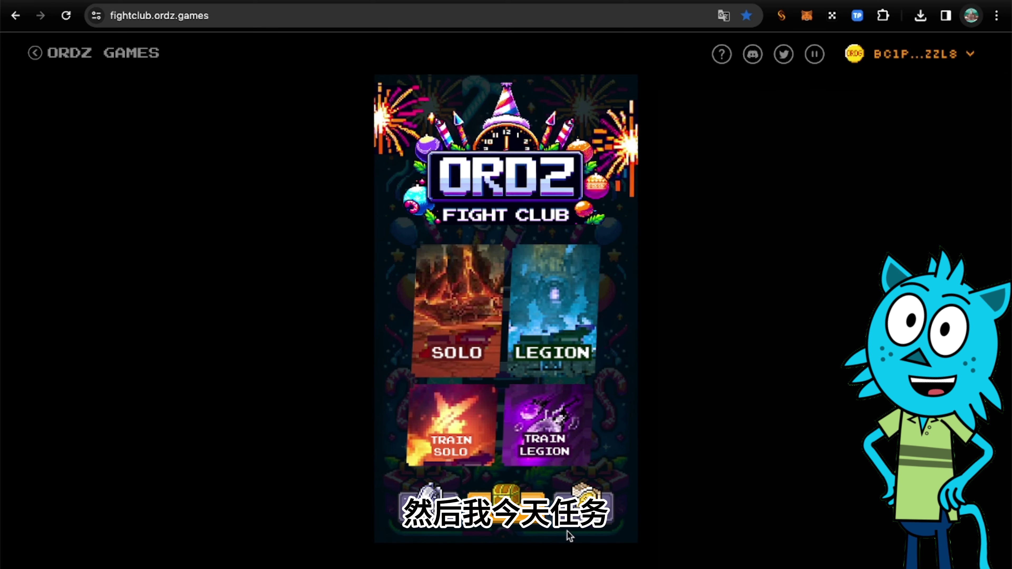
click(461, 445)
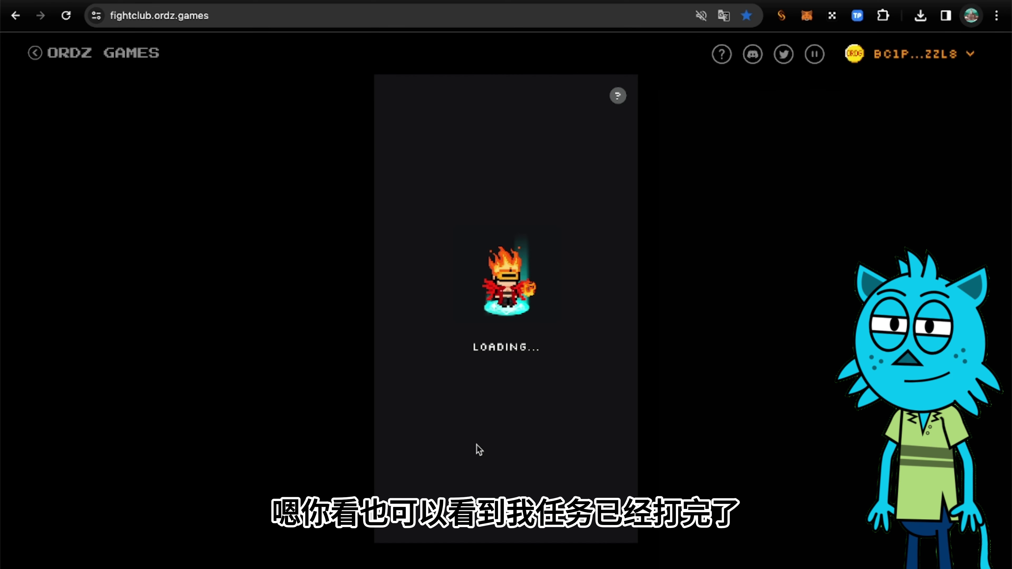
click(487, 486)
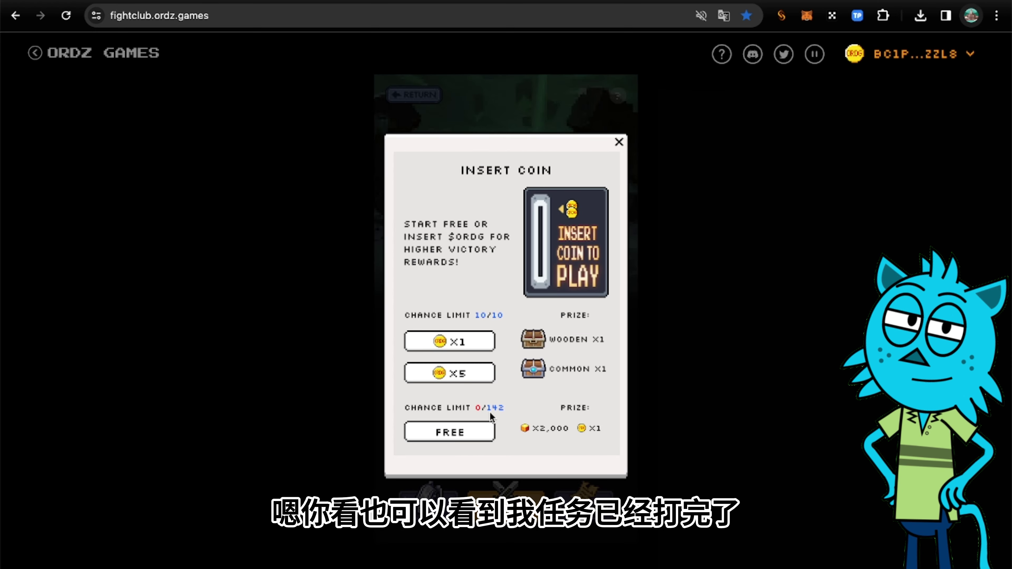
click(618, 142)
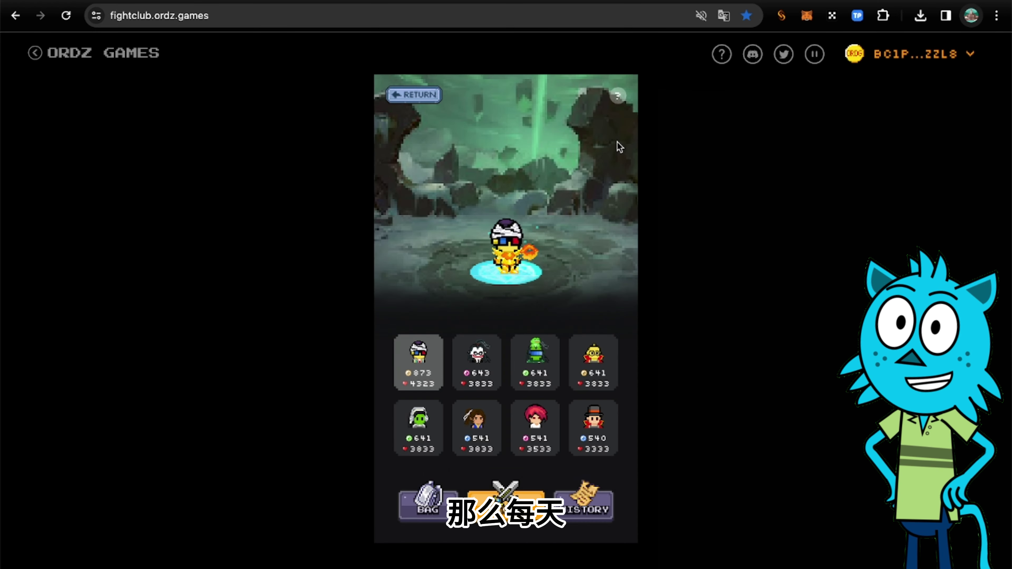
click(418, 93)
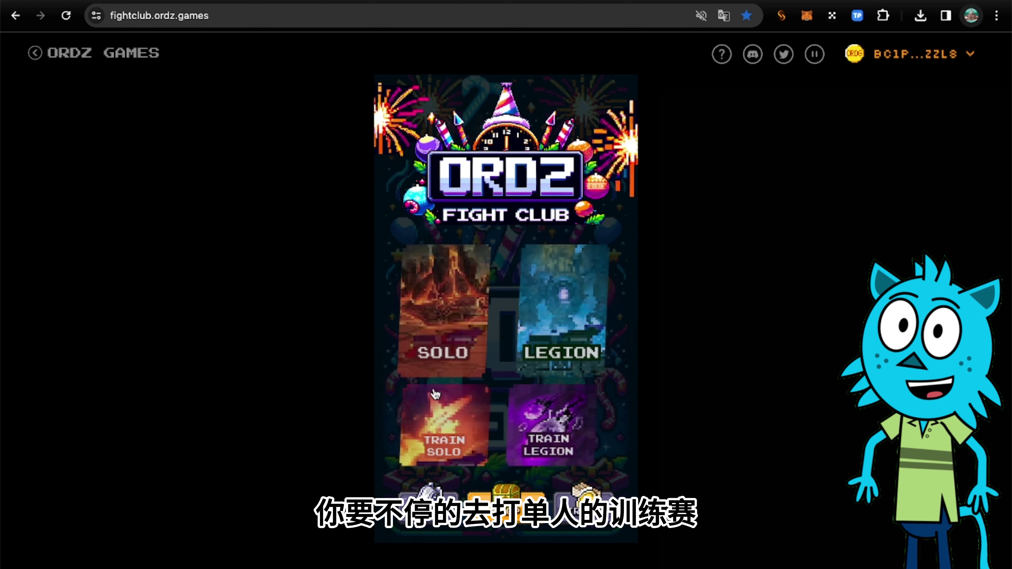
click(571, 344)
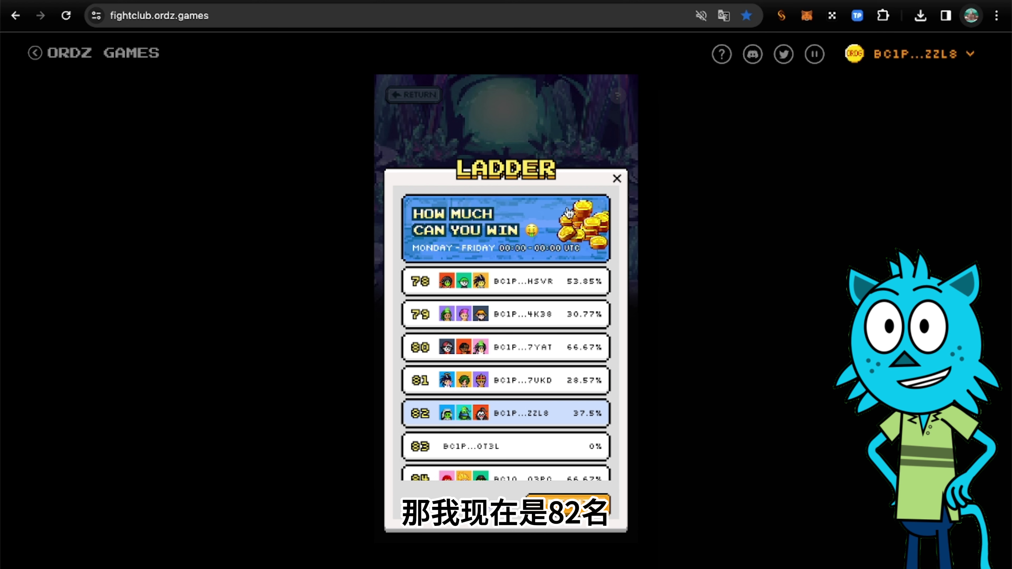
Close the Legion ladder, look into Train Solo, and return to the Fight Club menu.
click(572, 223)
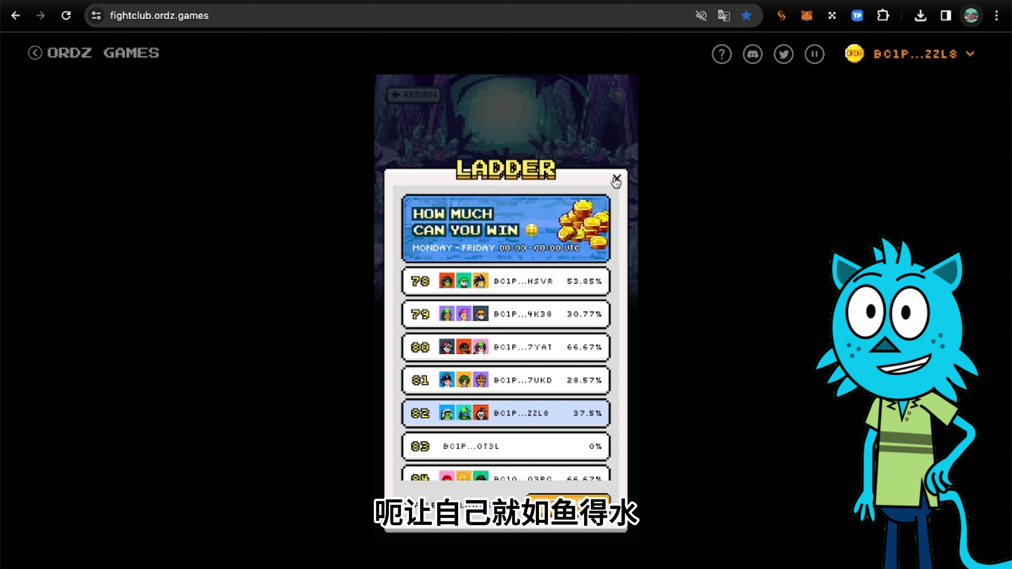
click(616, 181)
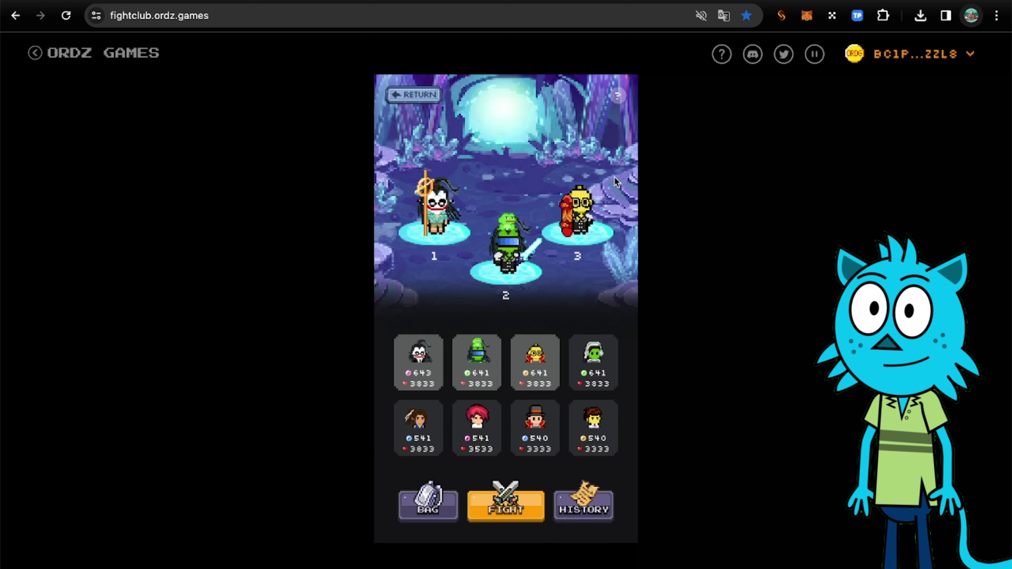
click(415, 101)
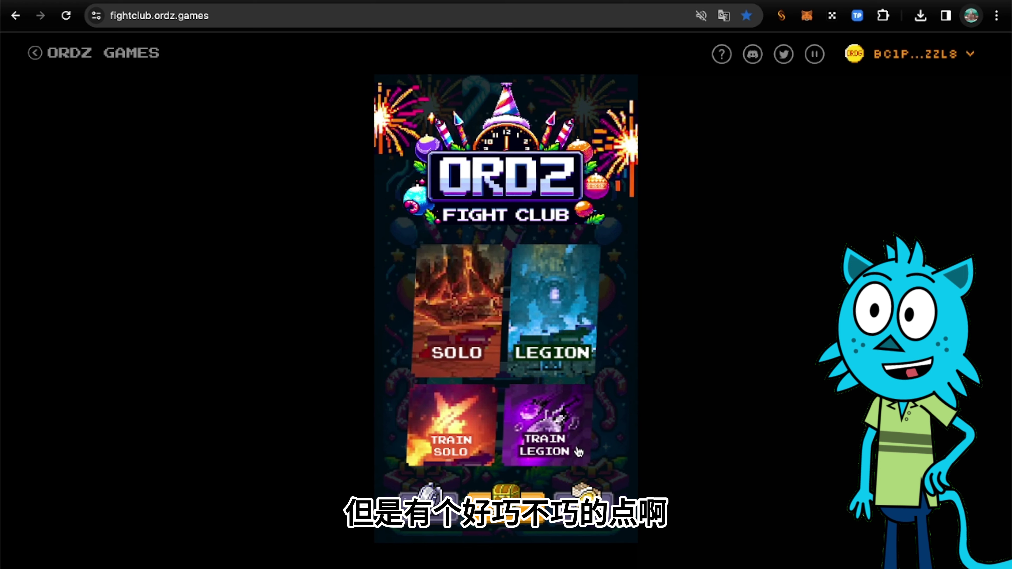
click(443, 426)
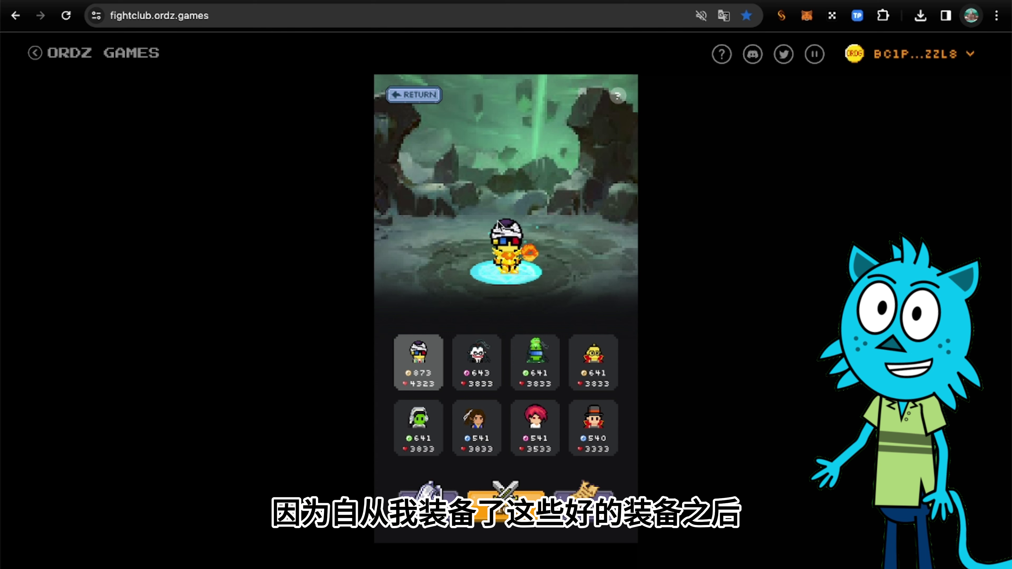
click(430, 98)
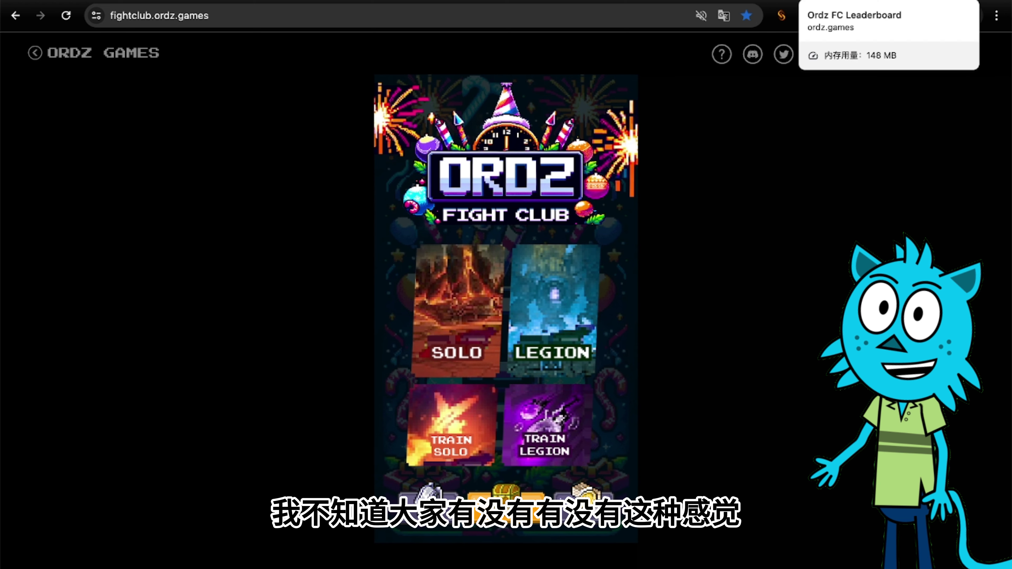
Switch to the Ordz FC Leaderboard tab and scroll through Solo down to Legion ranks 34–44.
key(ctrl+Tab)
scroll(674, 247, down, 6)
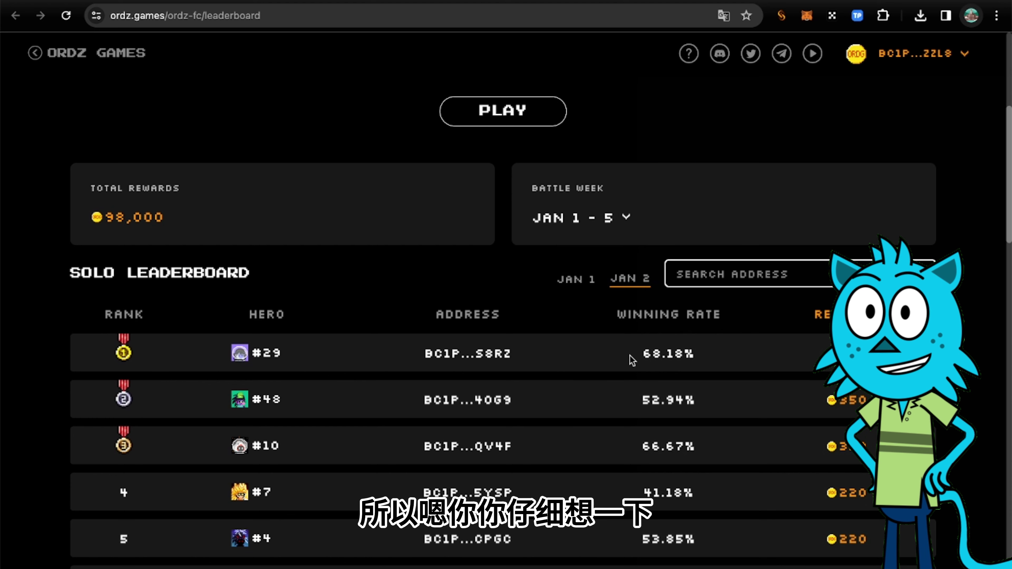
scroll(633, 360, down, 2)
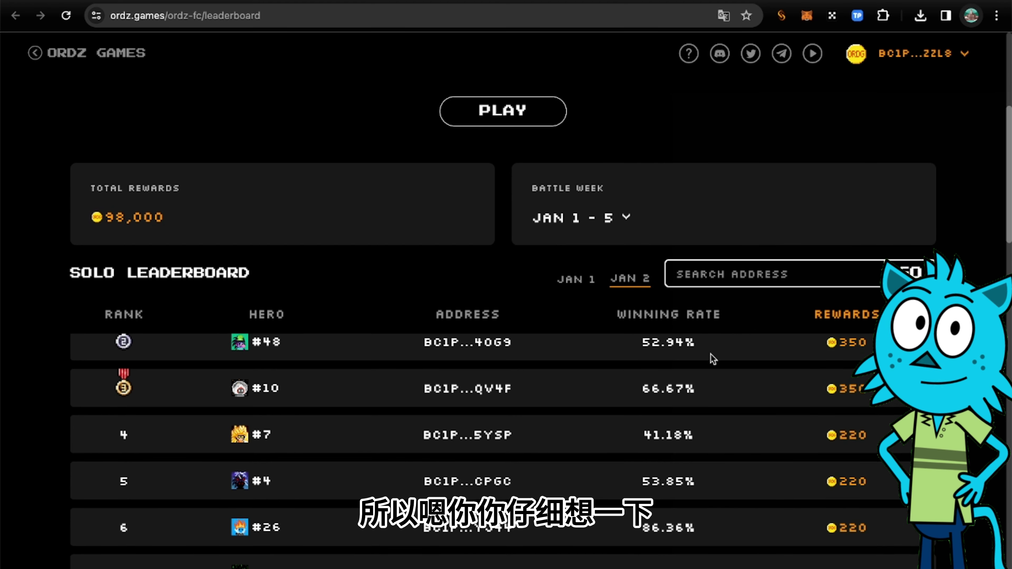
scroll(711, 354, down, 3)
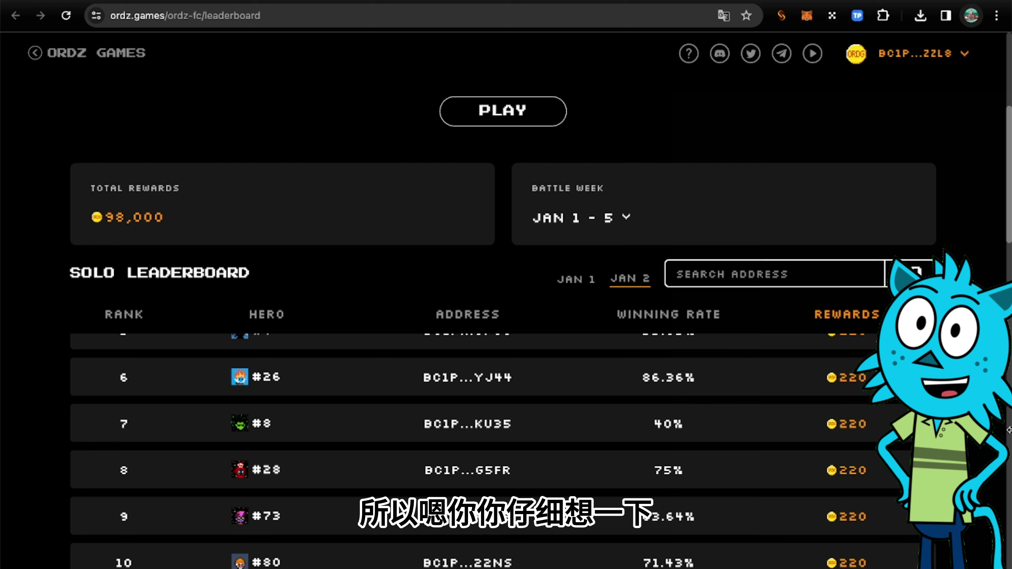
scroll(503, 319, down, 10)
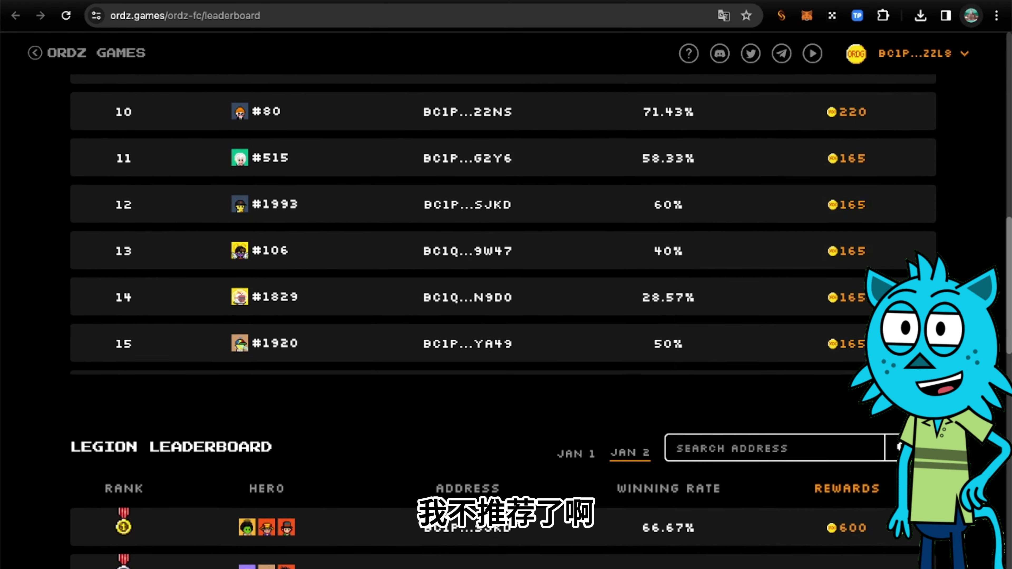
scroll(836, 322, down, 1)
scroll(751, 179, down, 15)
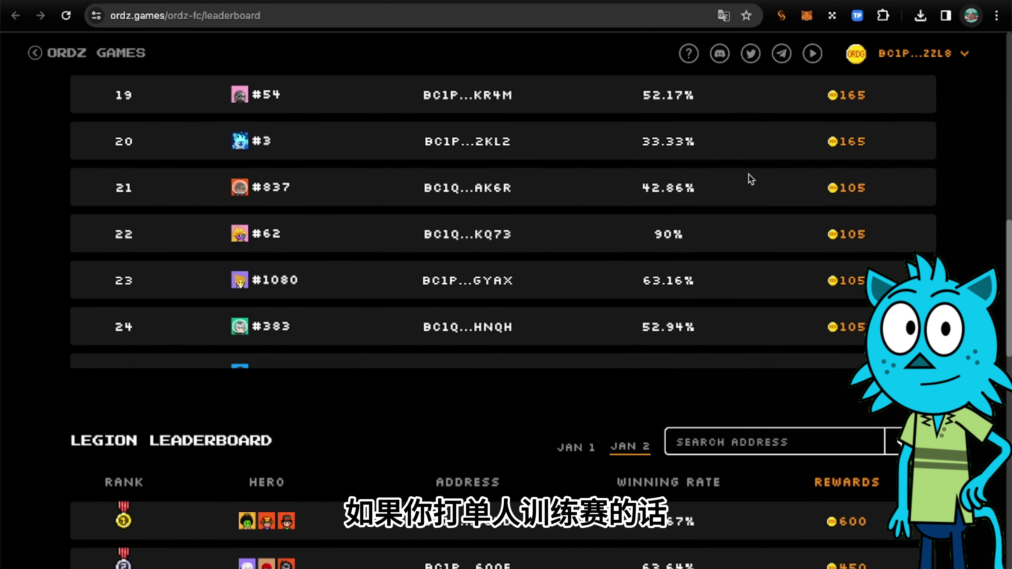
scroll(751, 180, down, 20)
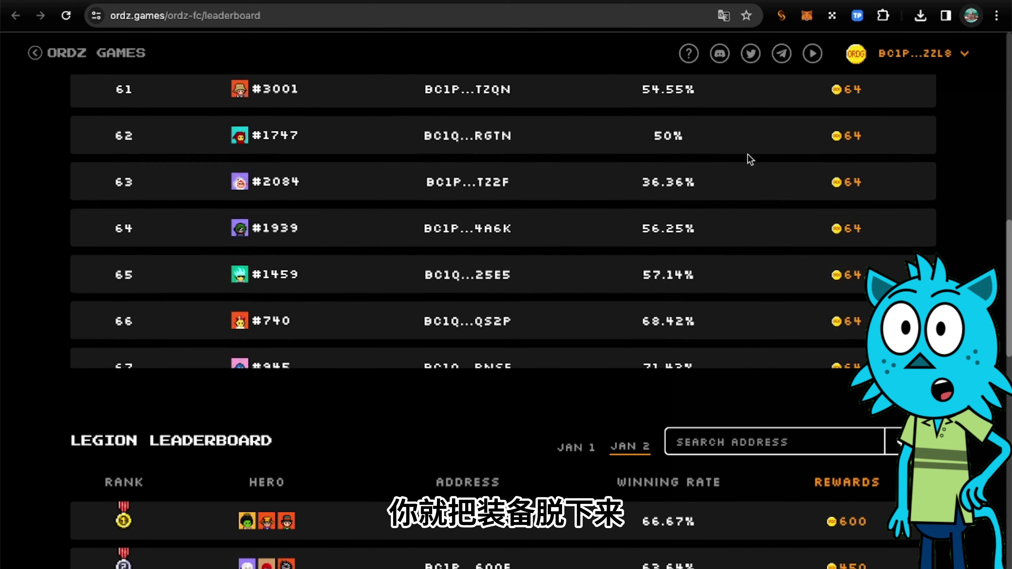
scroll(751, 160, down, 13)
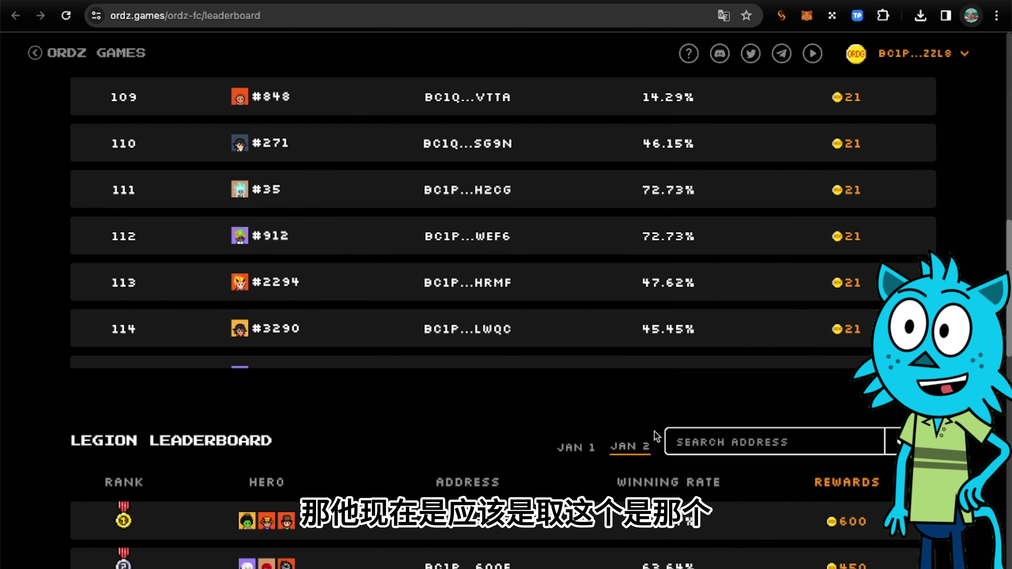
scroll(661, 395, down, 10)
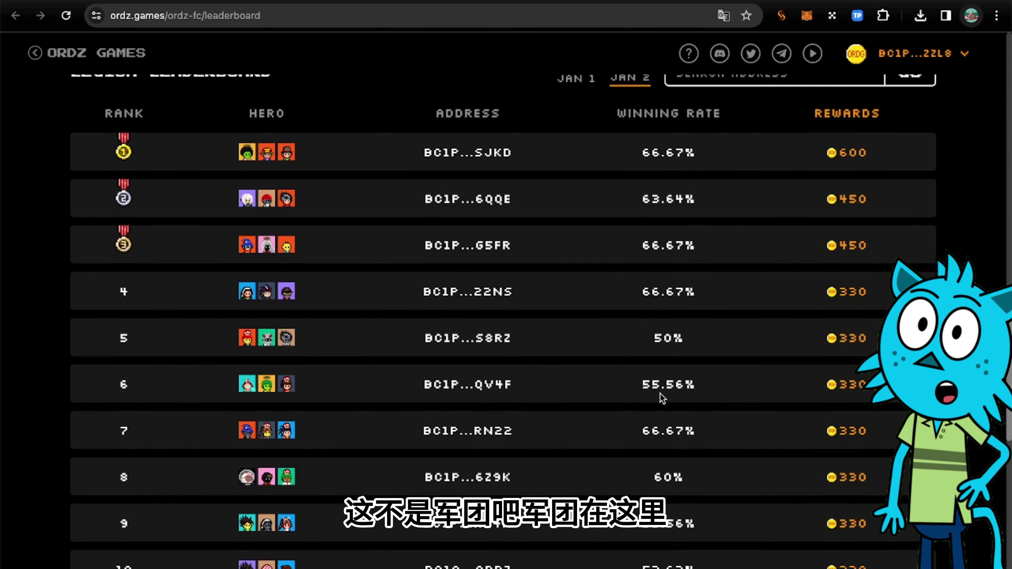
scroll(660, 394, down, 18)
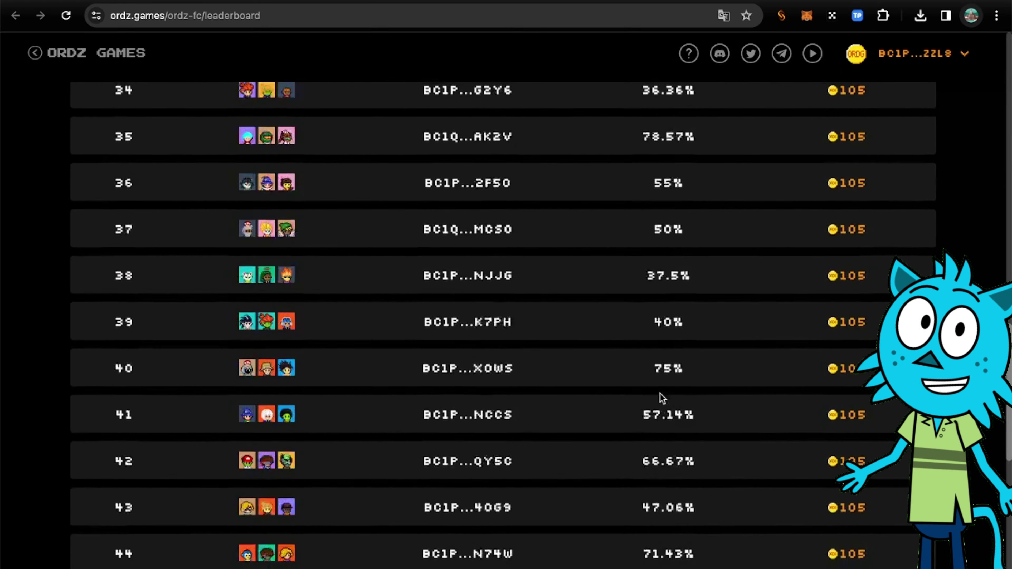